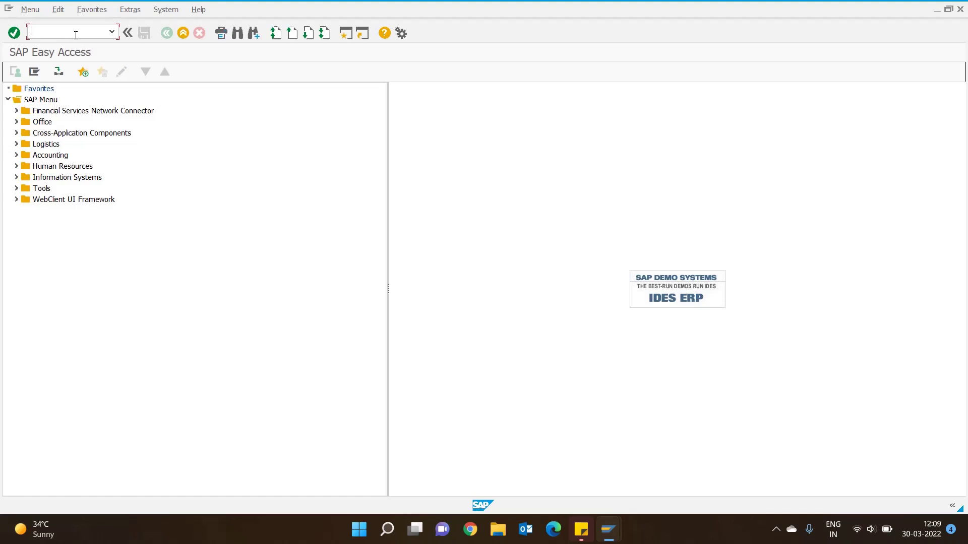
pyautogui.write('spro')
# Step: Run SPRO and open Define company under Enterprise Structure > Definition > Financial Accounting
pyautogui.press('Return')
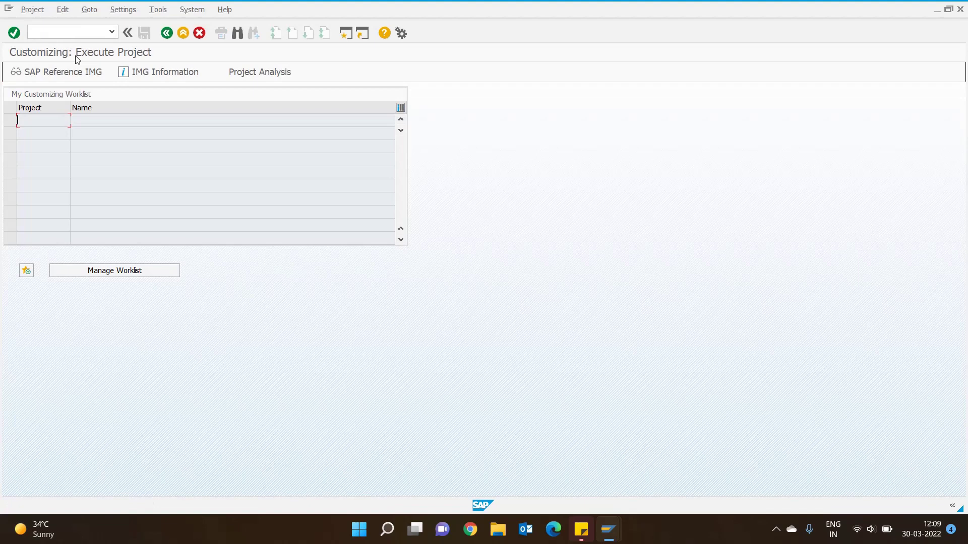
pyautogui.click(83, 69)
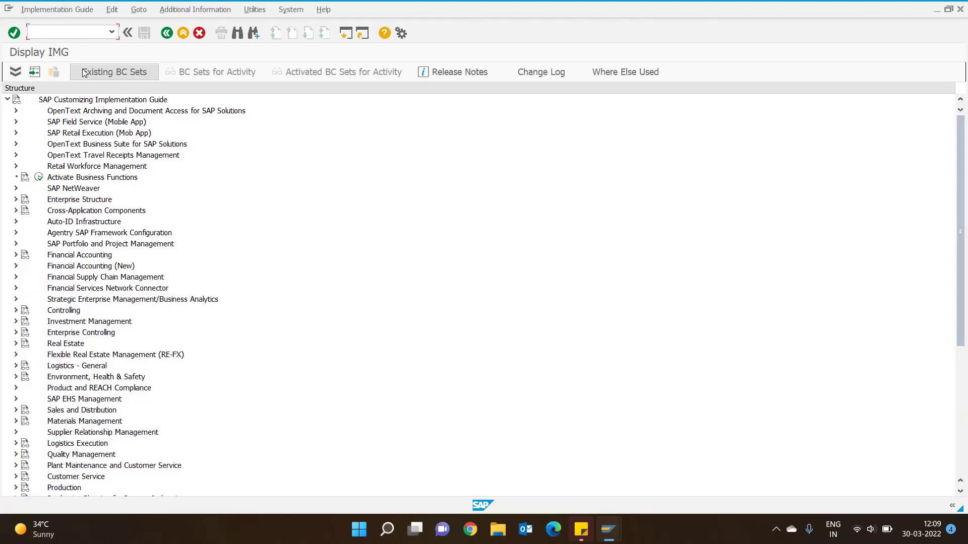
pyautogui.click(15, 199)
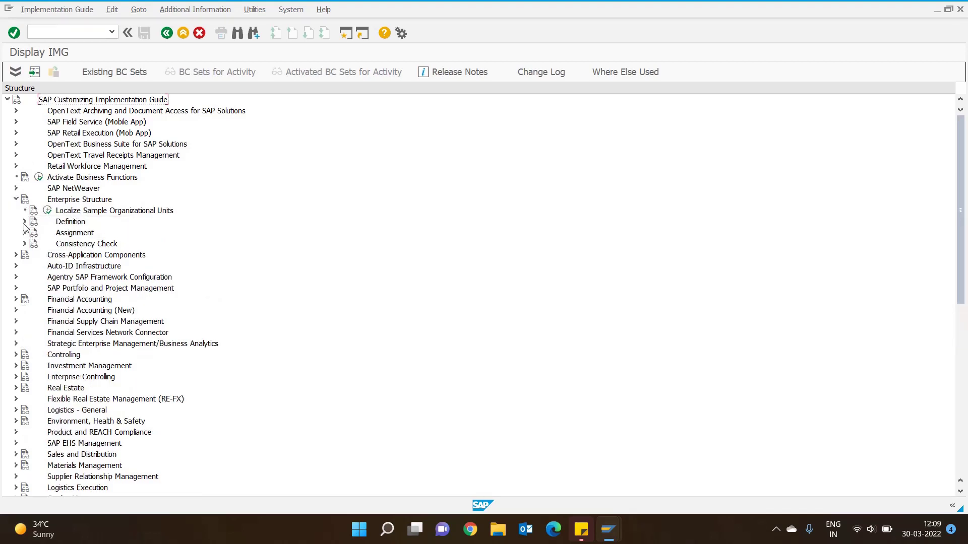
pyautogui.click(25, 221)
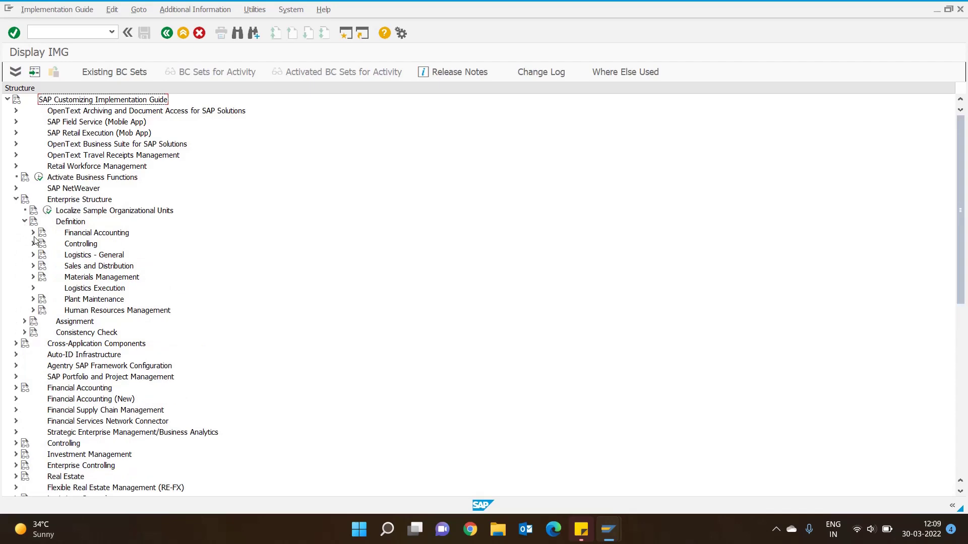
pyautogui.click(34, 233)
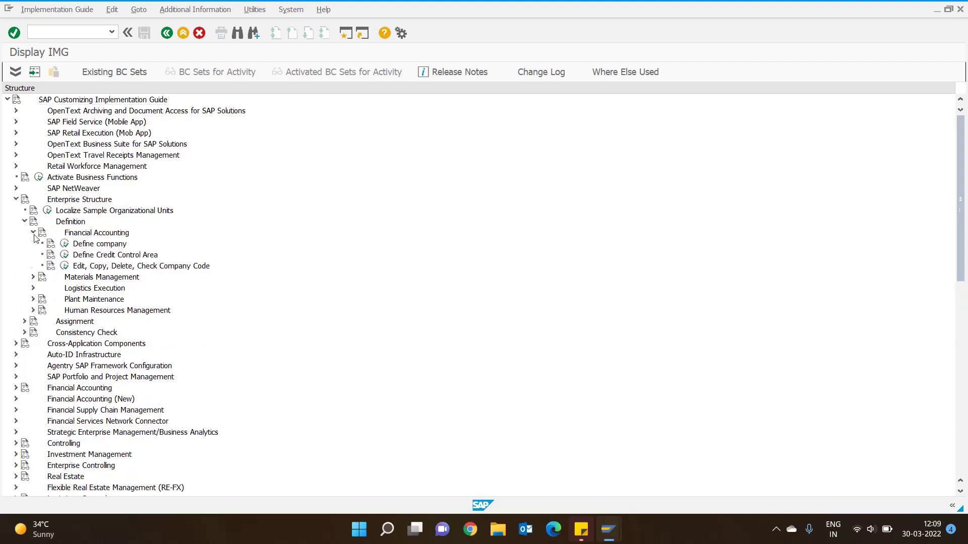
pyautogui.doubleClick(65, 244)
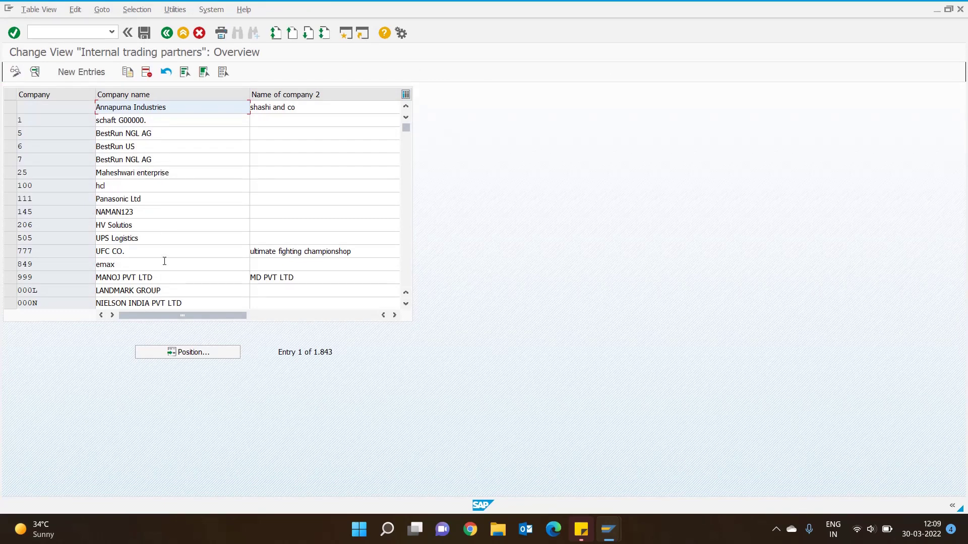
# Step: Dismiss the Position search and start a new company entry
pyautogui.click(182, 353)
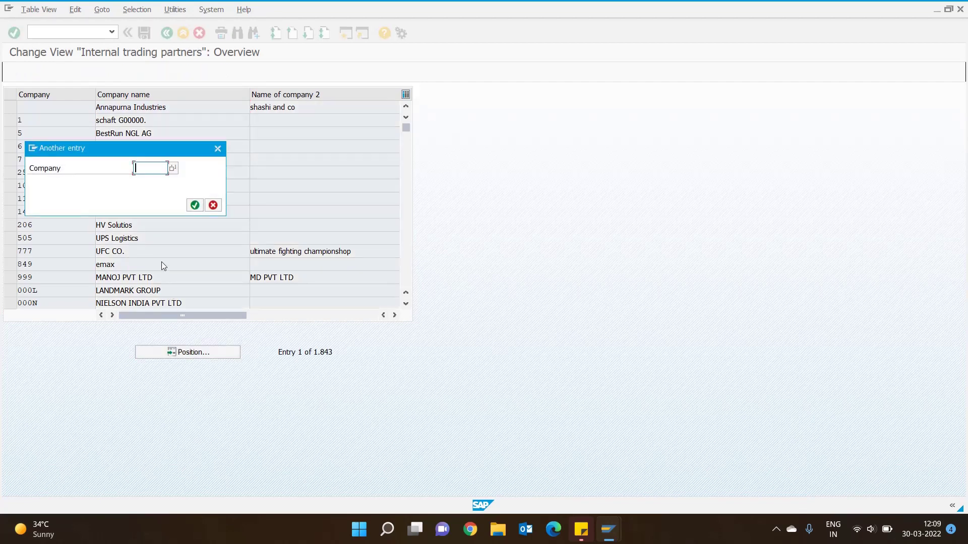
pyautogui.click(213, 206)
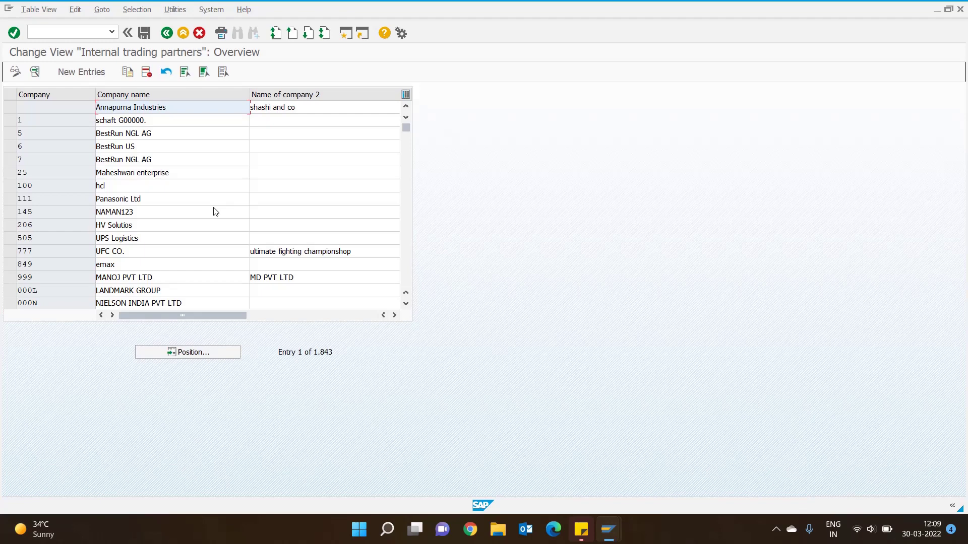
pyautogui.click(81, 72)
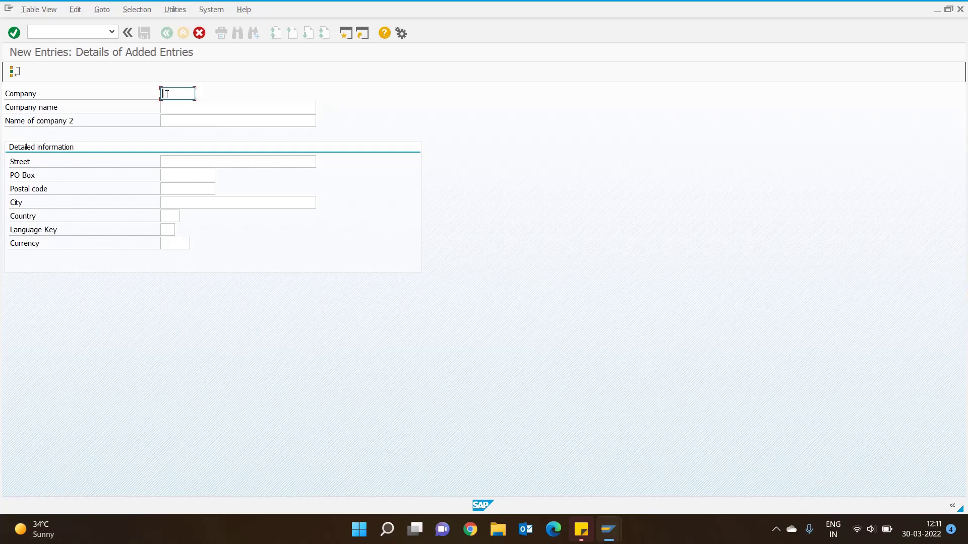
pyautogui.write('S')
pyautogui.write('KB')
# Step: Enter company SKB, SAP Knowledge Base, with corrected postal code 201301 and city Noida
pyautogui.click(173, 106)
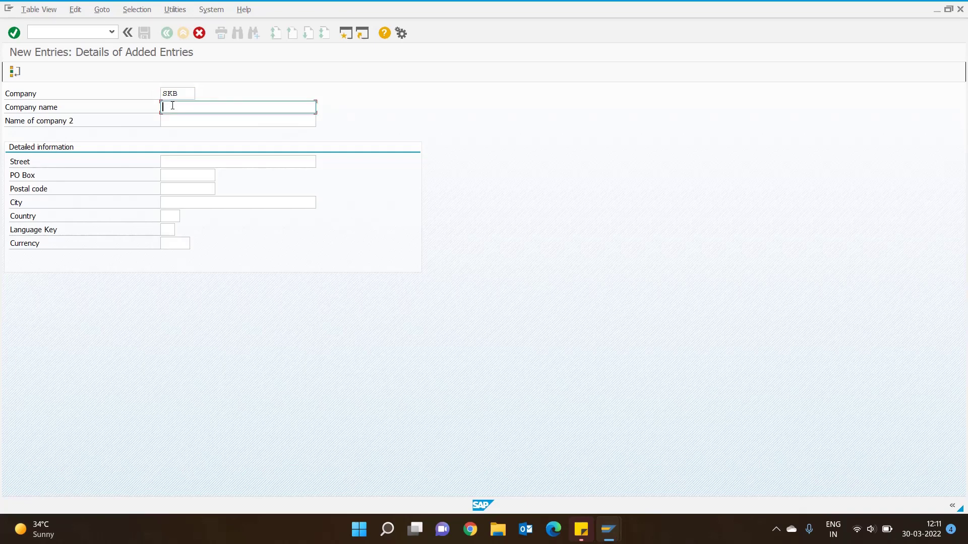
pyautogui.write('SAP Know')
pyautogui.write('ledge')
pyautogui.write('Base')
pyautogui.click(185, 162)
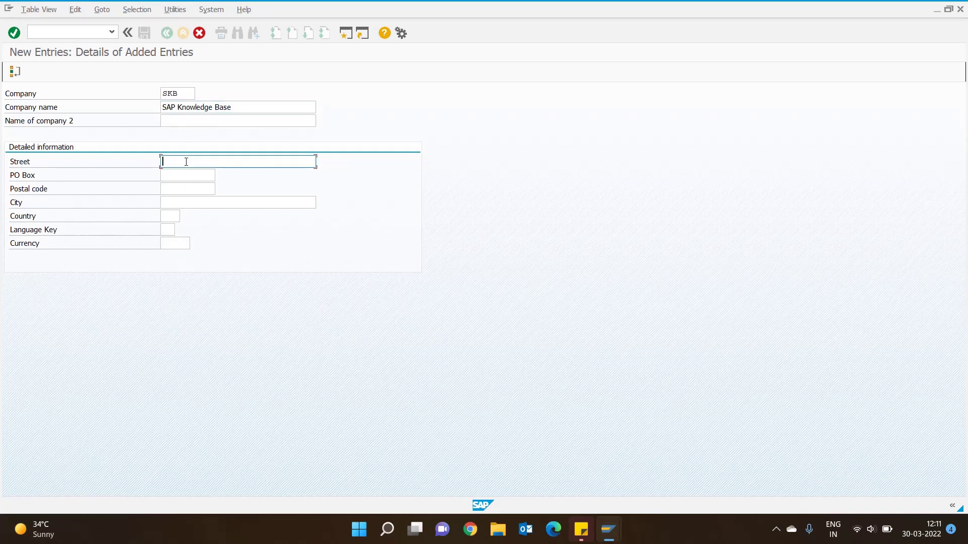
pyautogui.click(189, 176)
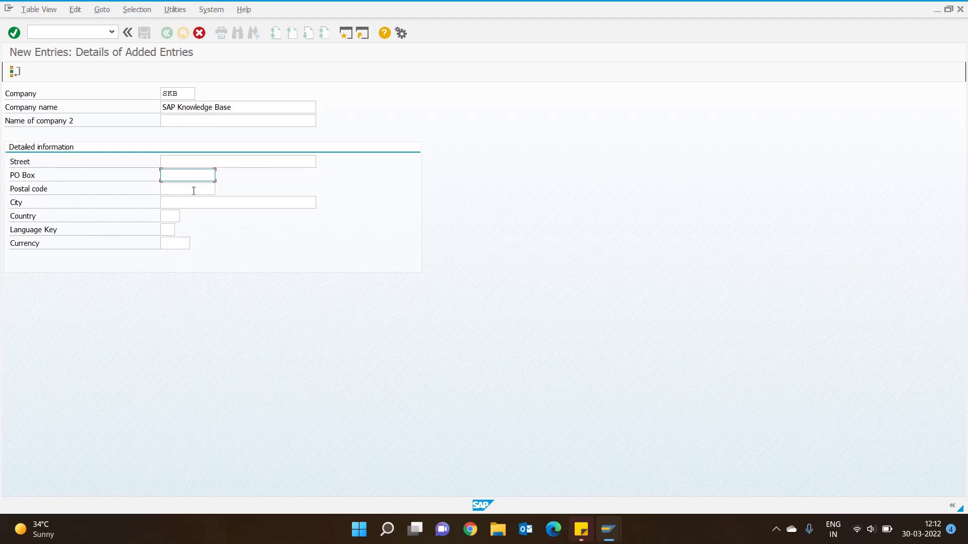
pyautogui.click(193, 190)
pyautogui.write('208014')
pyautogui.click(195, 202)
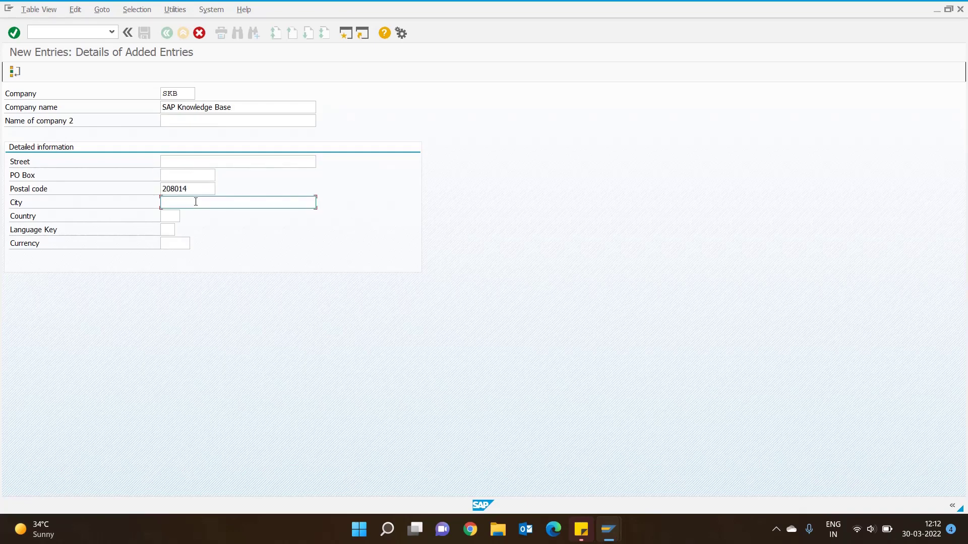
pyautogui.click(195, 189)
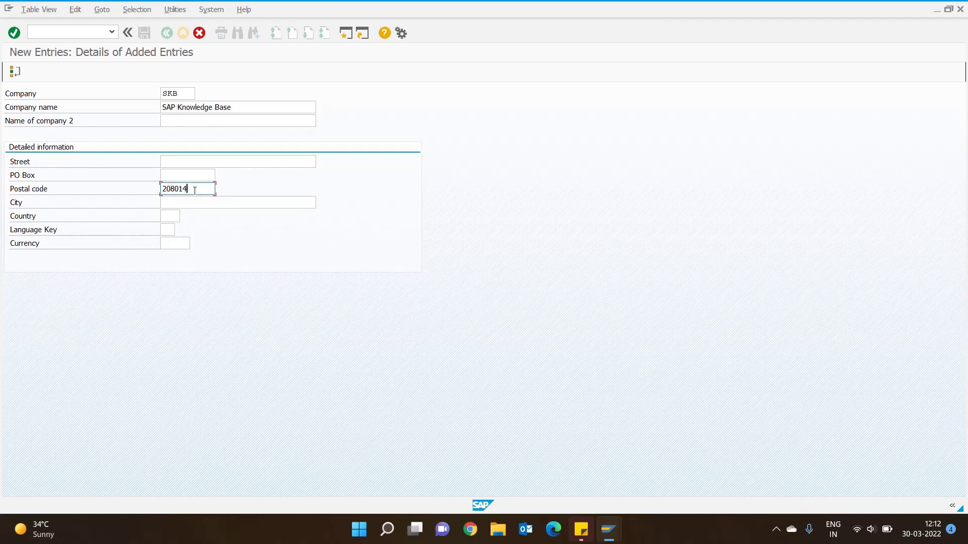
pyautogui.write('a')
pyautogui.doubleClick(194, 189)
pyautogui.write('20')
pyautogui.write('1301')
pyautogui.click(194, 203)
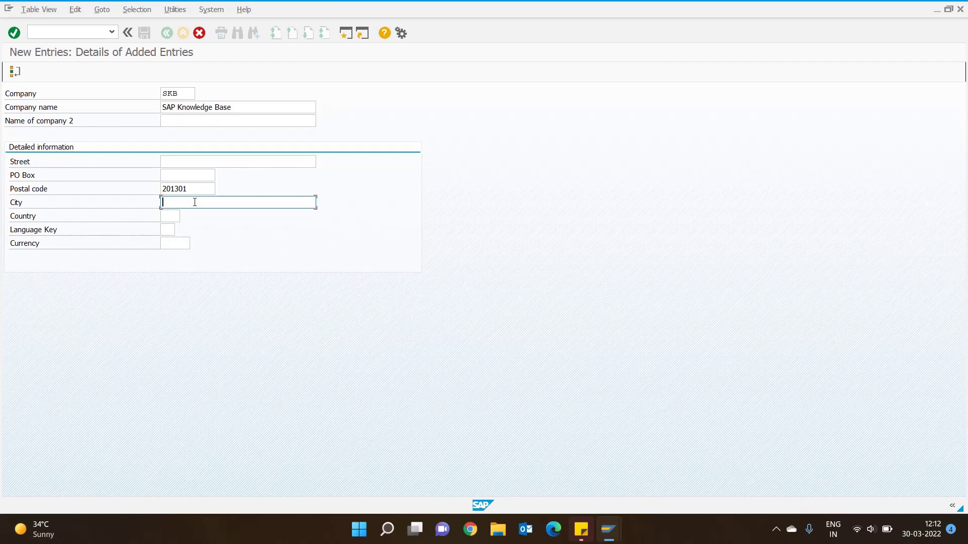
pyautogui.write('Noida')
# Step: Choose India from country search help, add language EN and currency INR, and confirm
pyautogui.click(173, 217)
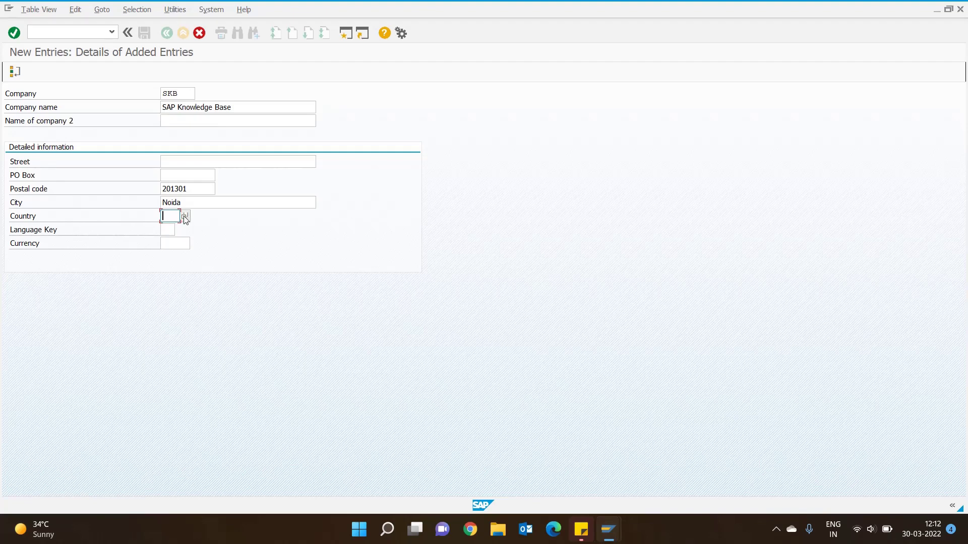
pyautogui.click(185, 218)
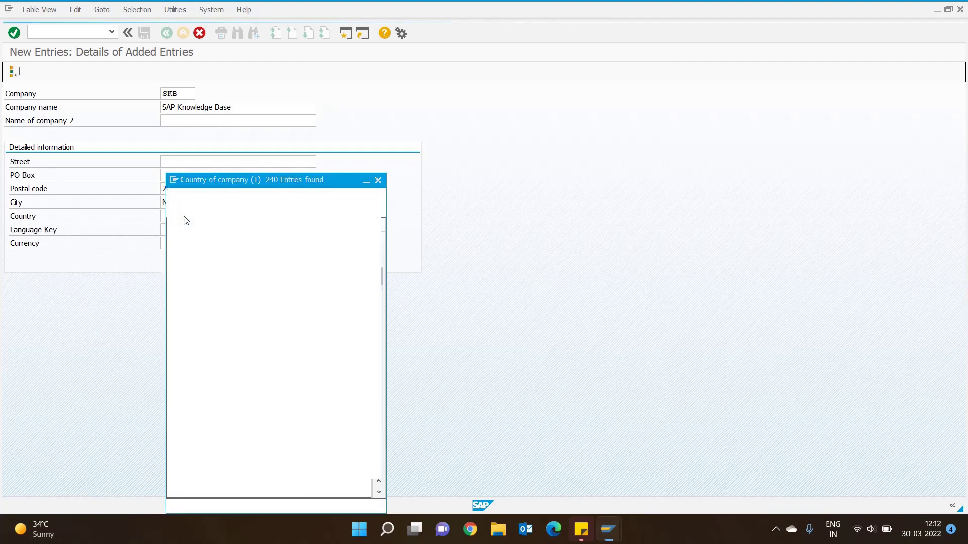
pyautogui.click(205, 225)
pyautogui.write('India')
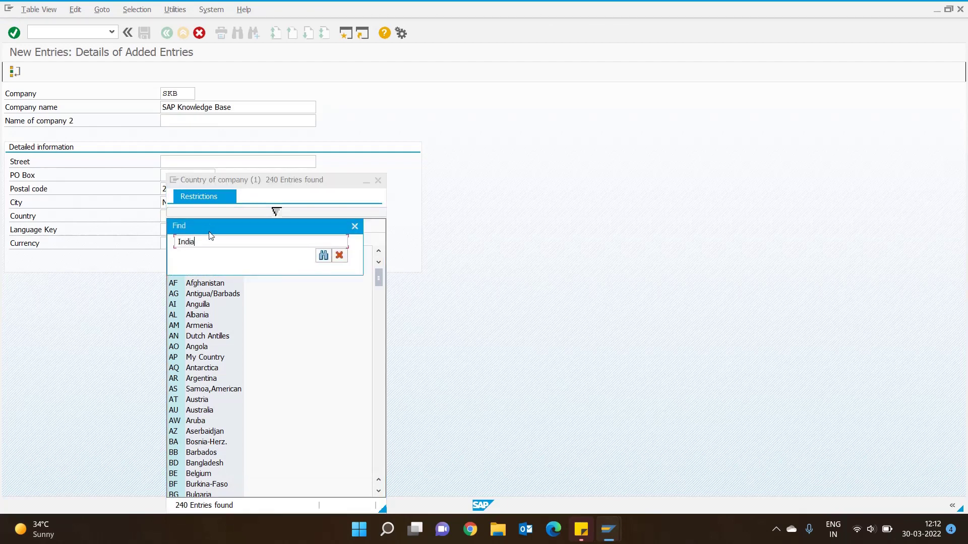
pyautogui.press('Return')
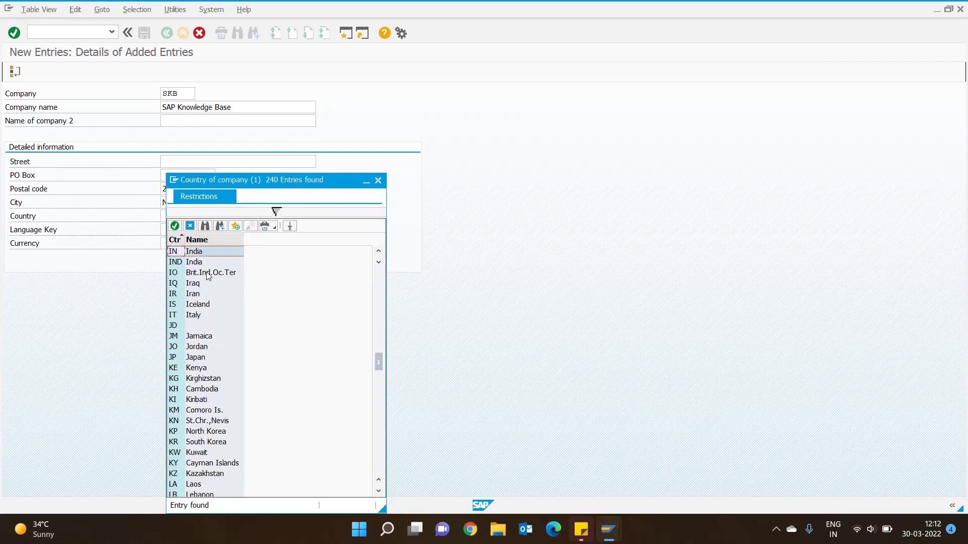
pyautogui.click(200, 254)
pyautogui.doubleClick(201, 253)
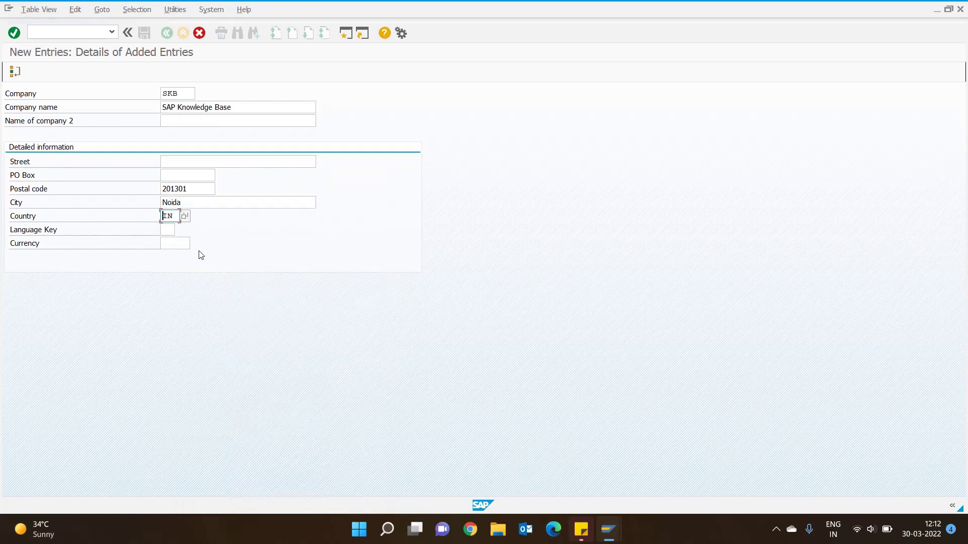
pyautogui.click(168, 230)
pyautogui.write('EN')
pyautogui.click(169, 244)
pyautogui.write('INR')
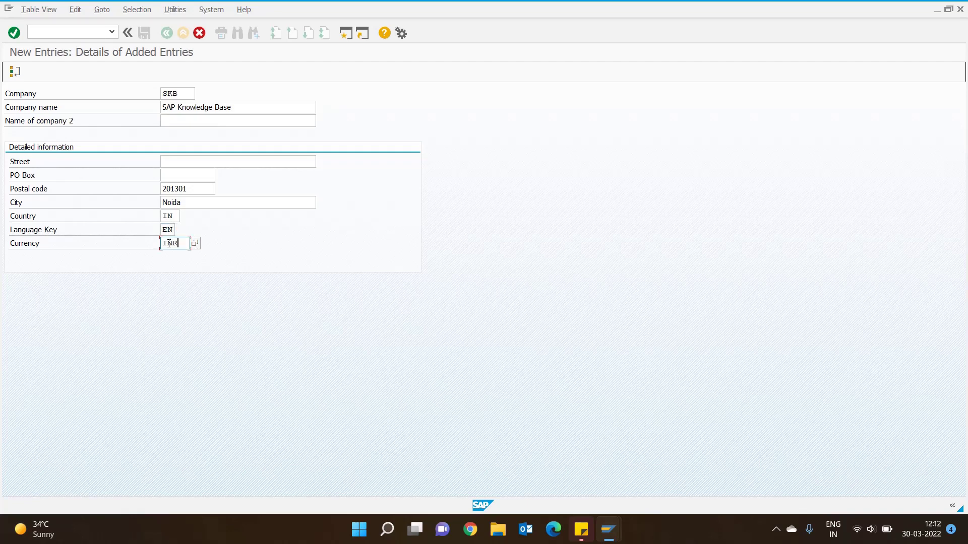
pyautogui.press('Return')
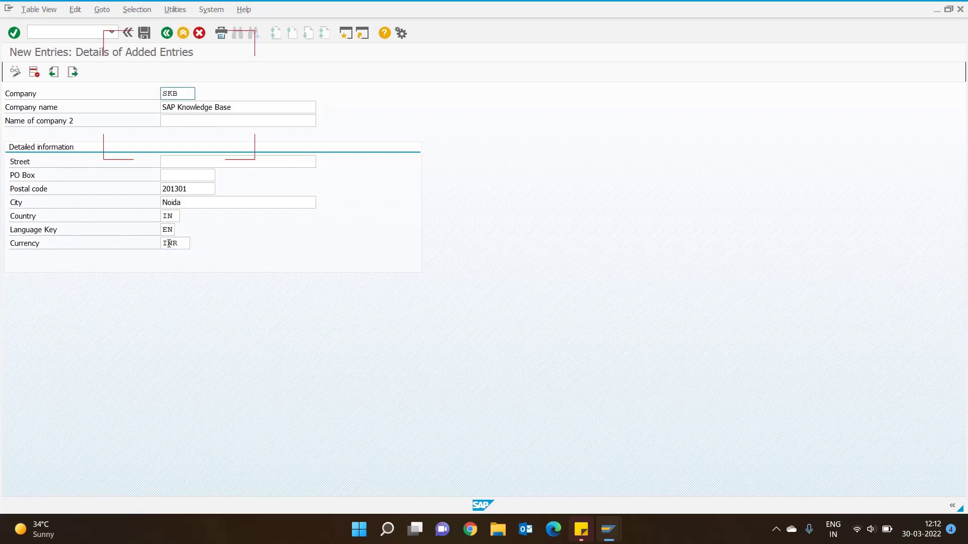
# Step: Save the new SKB company entry
pyautogui.click(144, 33)
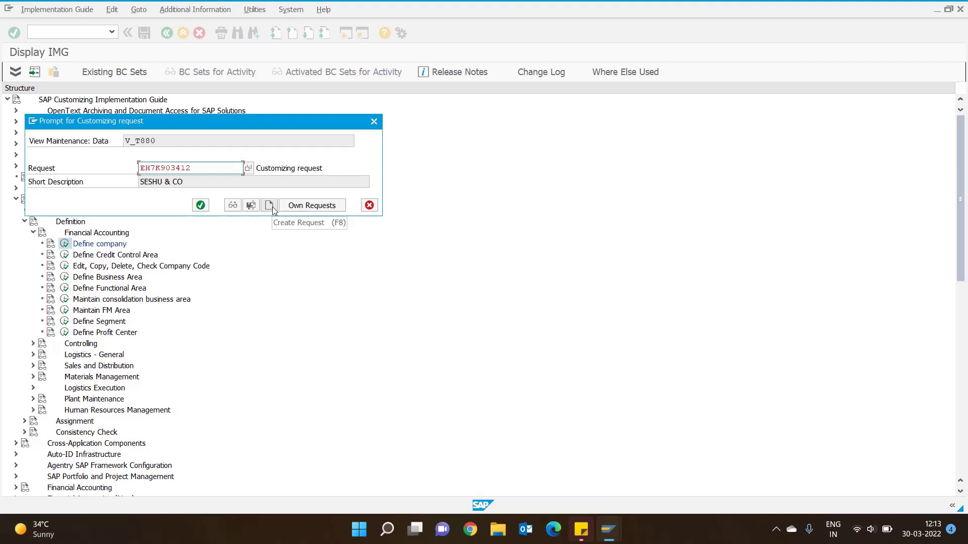
# Step: Save SKB under new request 'SKG Company creation' and return to the company list
pyautogui.click(269, 205)
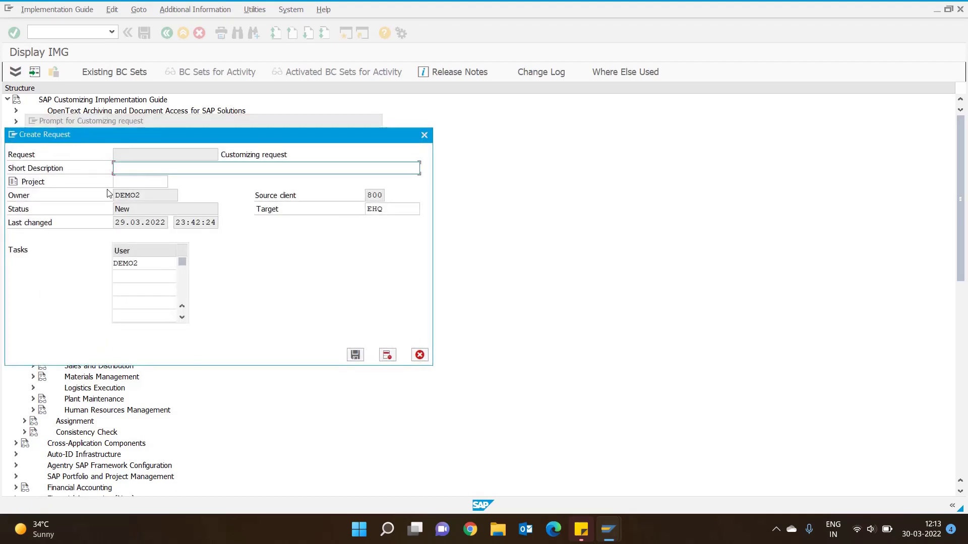
pyautogui.write('skg')
pyautogui.press('BackSpace')
pyautogui.press('BackSpace')
pyautogui.press('BackSpace')
pyautogui.press('BackSpace')
pyautogui.write('SKG ')
pyautogui.write('Cpmpan')
pyautogui.press('BackSpace')
pyautogui.press('BackSpace')
pyautogui.press('BackSpace')
pyautogui.write('ompan')
pyautogui.press('BackSpace')
pyautogui.press('BackSpace')
pyautogui.write('any creat')
pyautogui.write('ion')
pyautogui.click(355, 355)
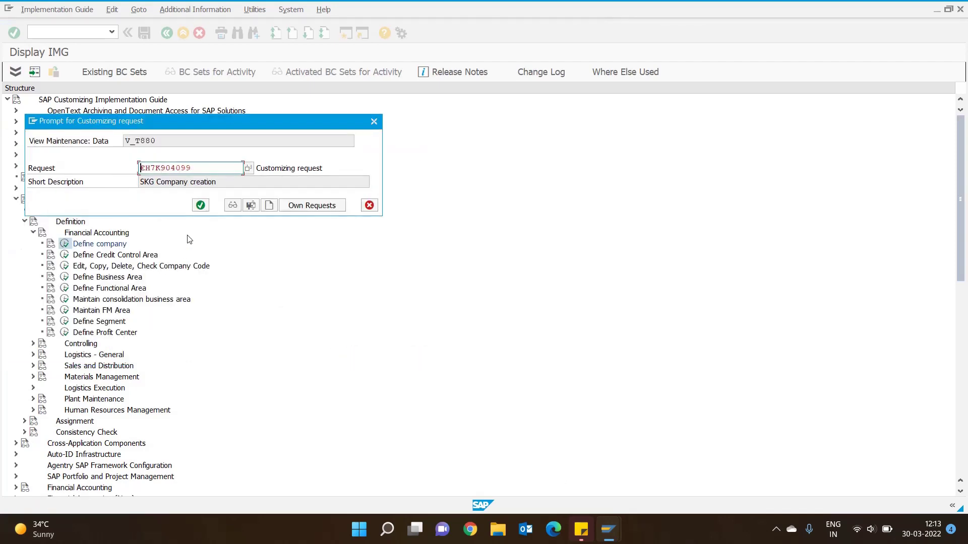
pyautogui.click(201, 206)
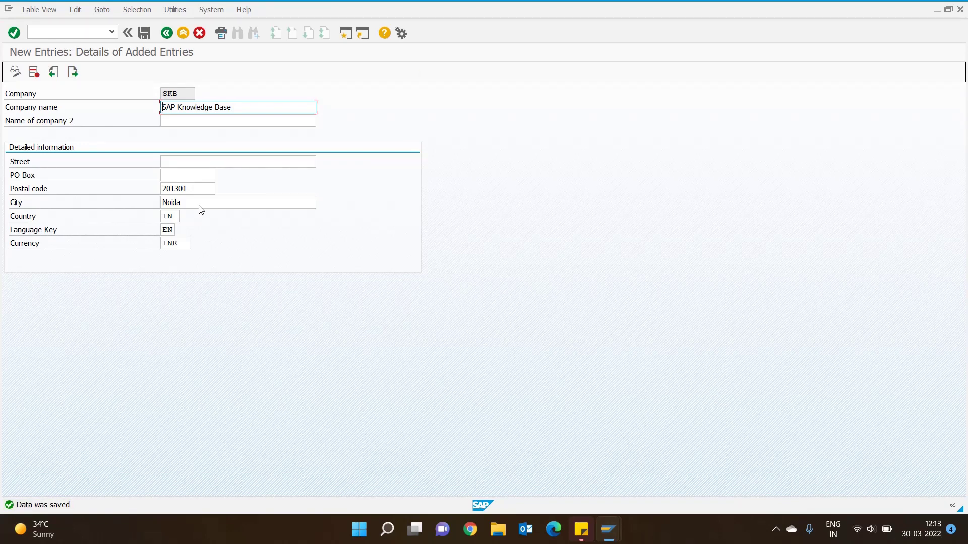
pyautogui.press('F3')
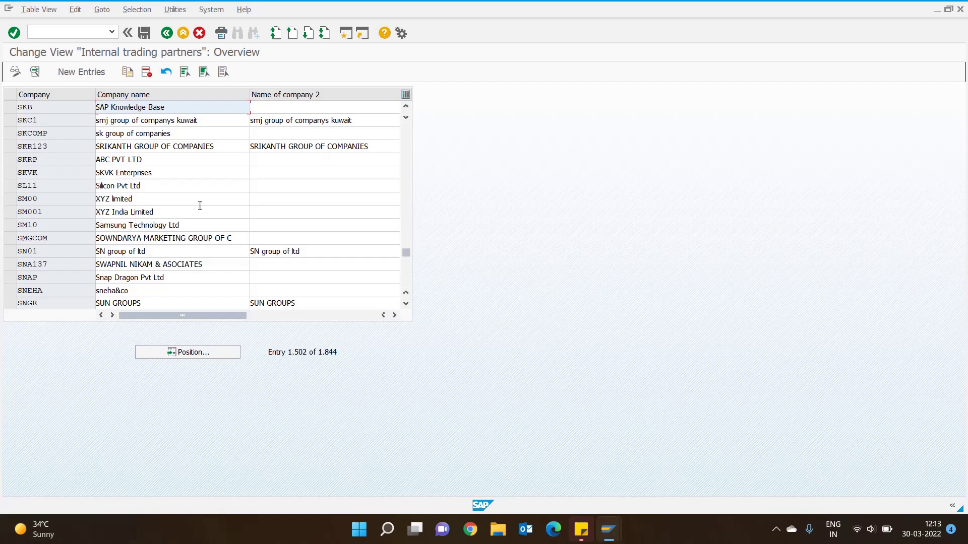
# Step: Return to the IMG and open Edit Company Code Data from the company code activity
pyautogui.press('F3')
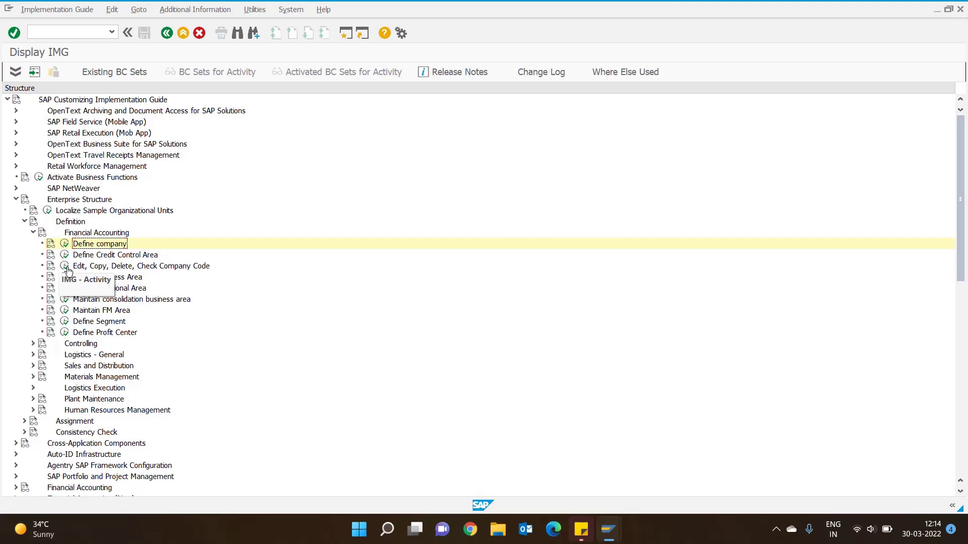
pyautogui.doubleClick(65, 267)
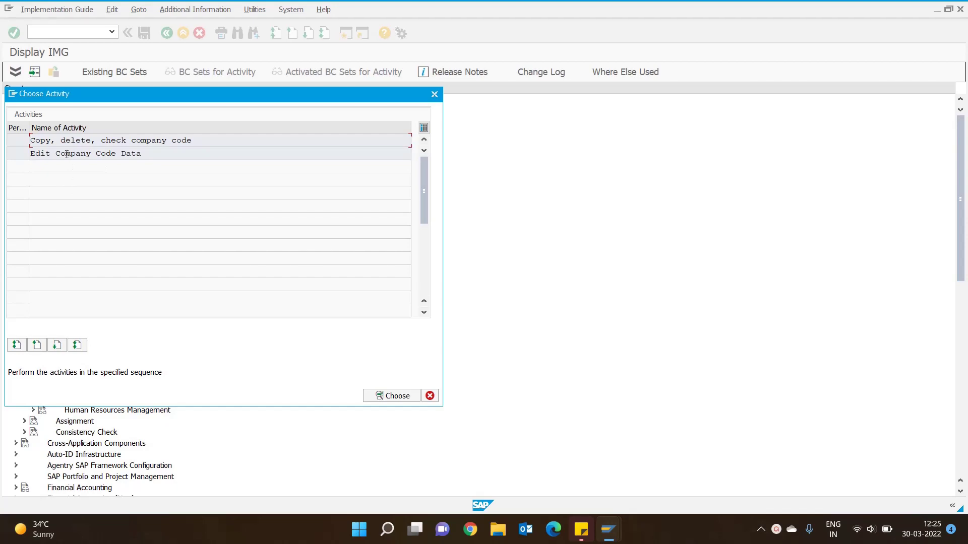
pyautogui.doubleClick(67, 154)
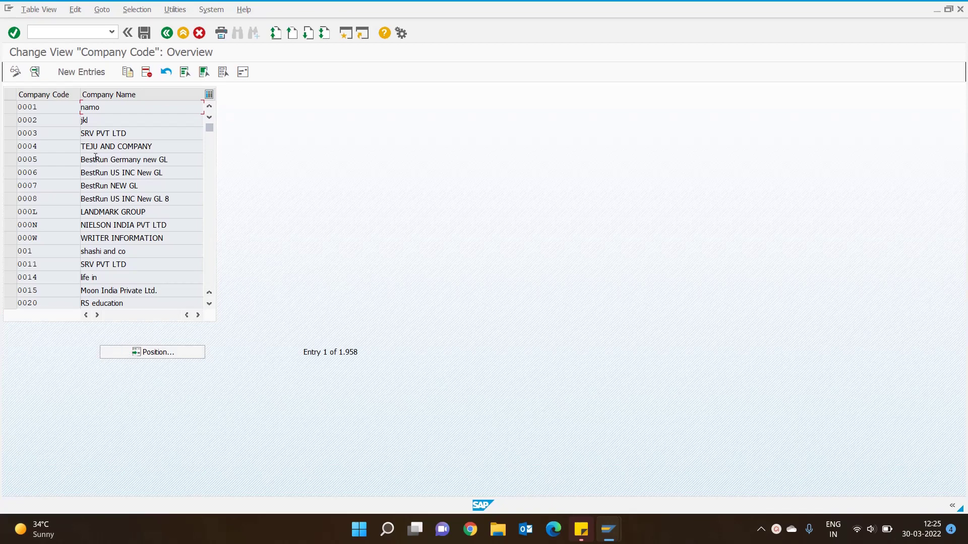
# Step: Create company code 1003, SAP Knowledge Base, with Noida, IN, INR and EN
pyautogui.click(76, 71)
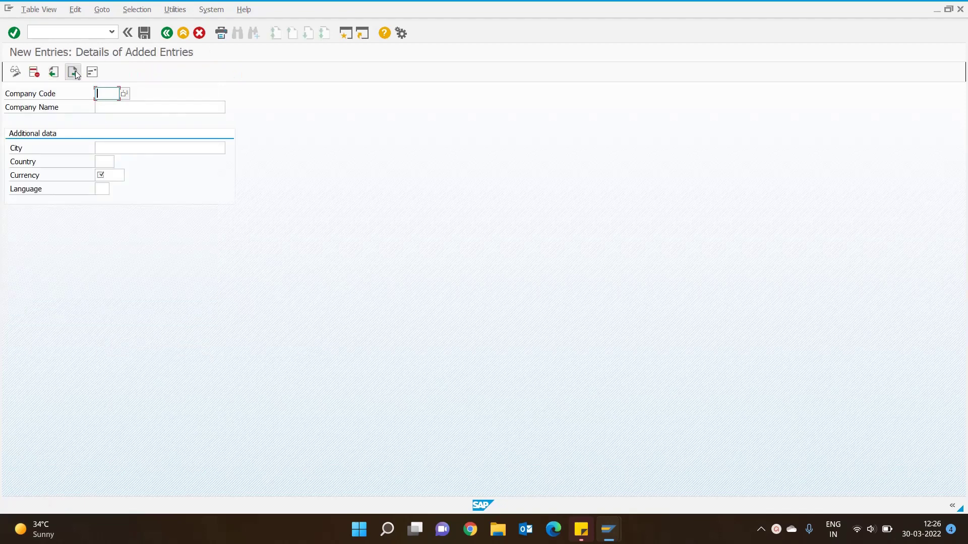
pyautogui.write('1003')
pyautogui.click(125, 107)
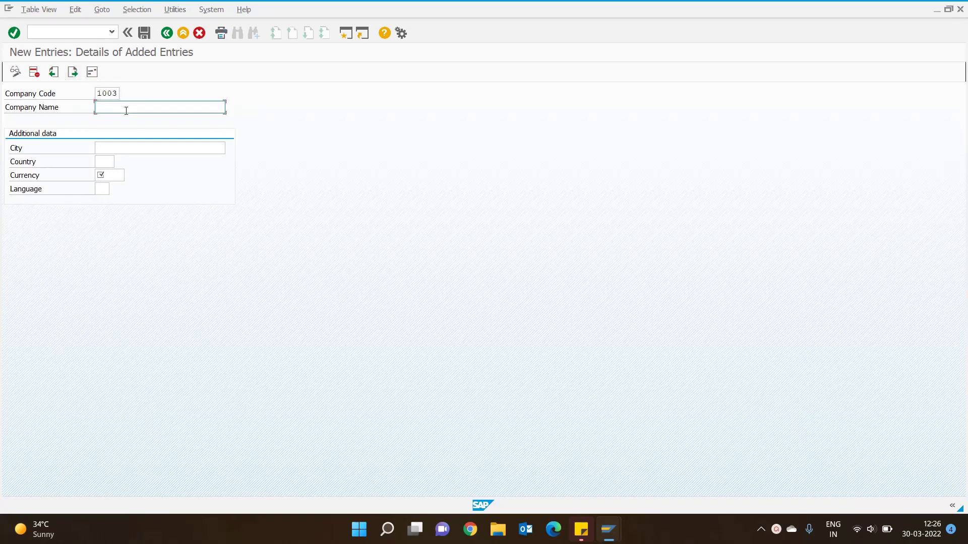
pyautogui.write('SAP')
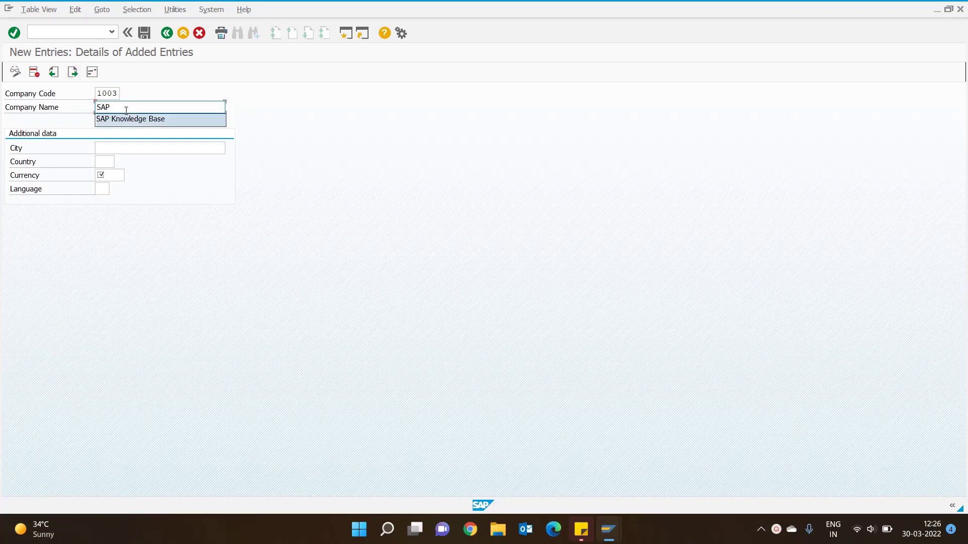
pyautogui.click(130, 119)
pyautogui.press('Tab')
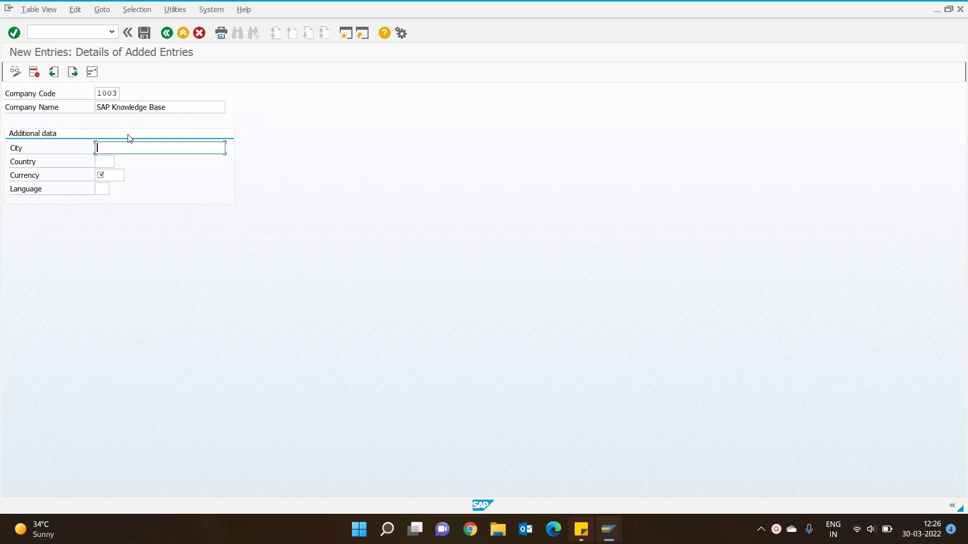
pyautogui.write('Noida')
pyautogui.click(111, 161)
pyautogui.write('IN')
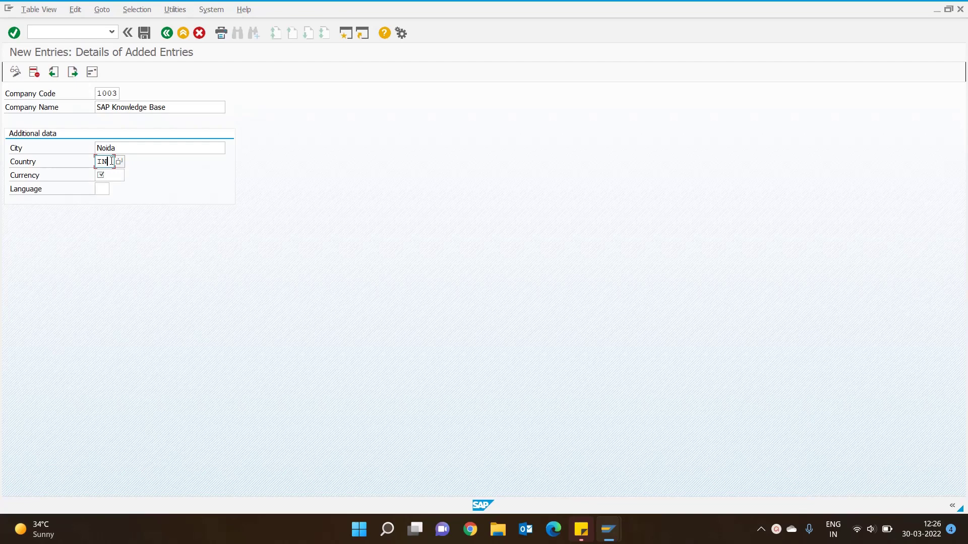
pyautogui.click(112, 174)
pyautogui.write('INR')
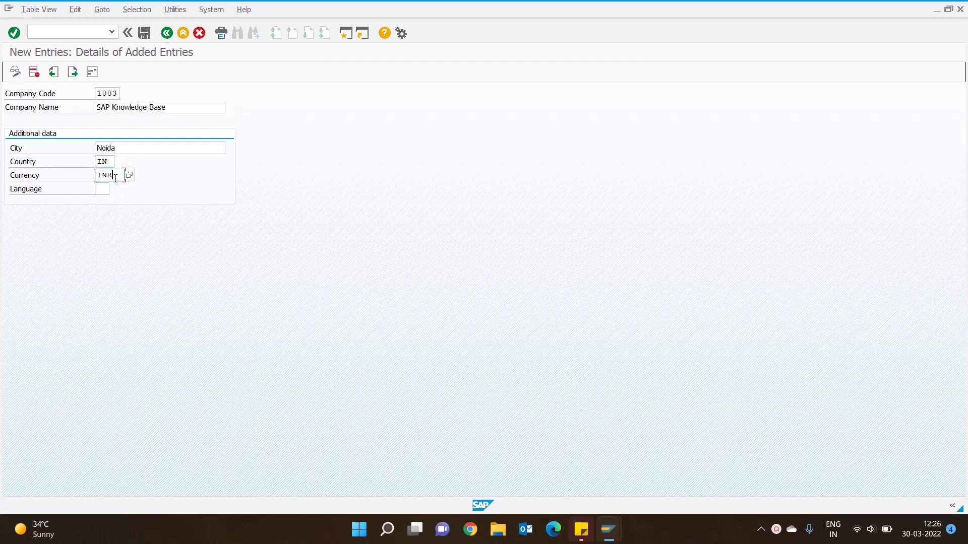
pyautogui.press('Tab')
pyautogui.write('EN')
pyautogui.press('Return')
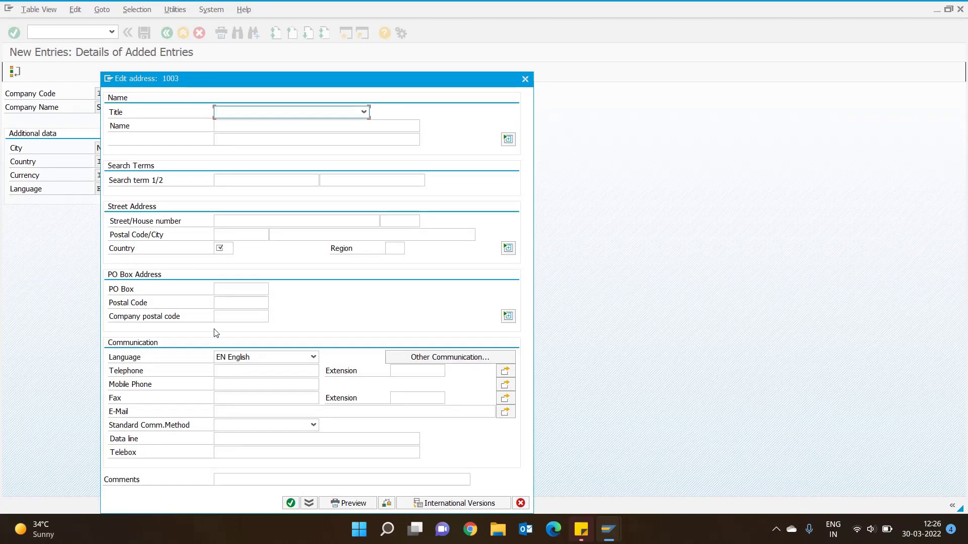
# Step: Cancel the empty address form after the required-fields error
pyautogui.click(291, 503)
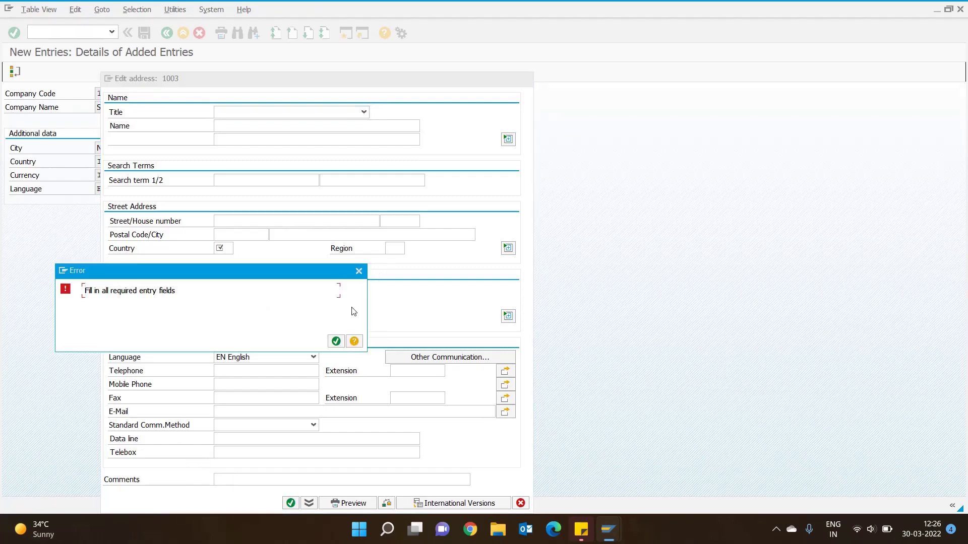
pyautogui.click(335, 341)
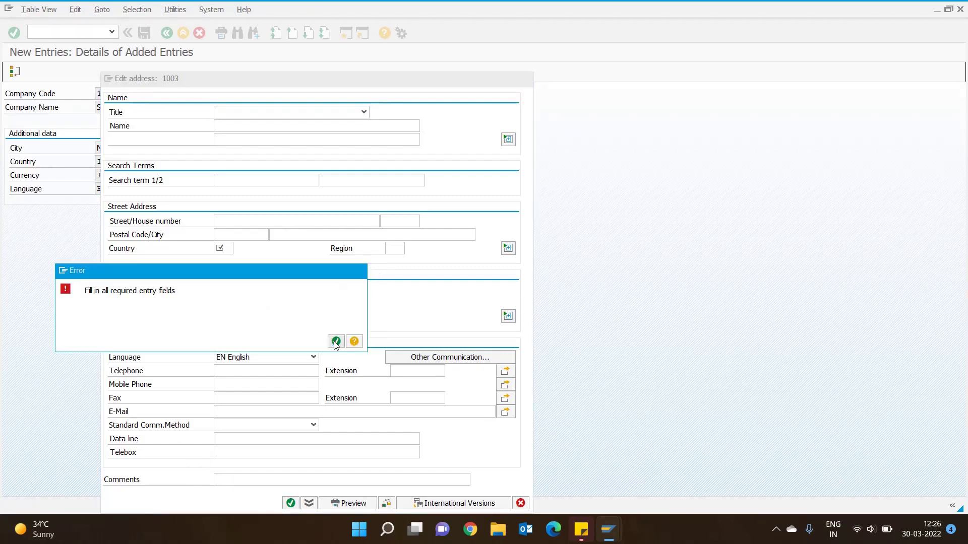
pyautogui.click(520, 503)
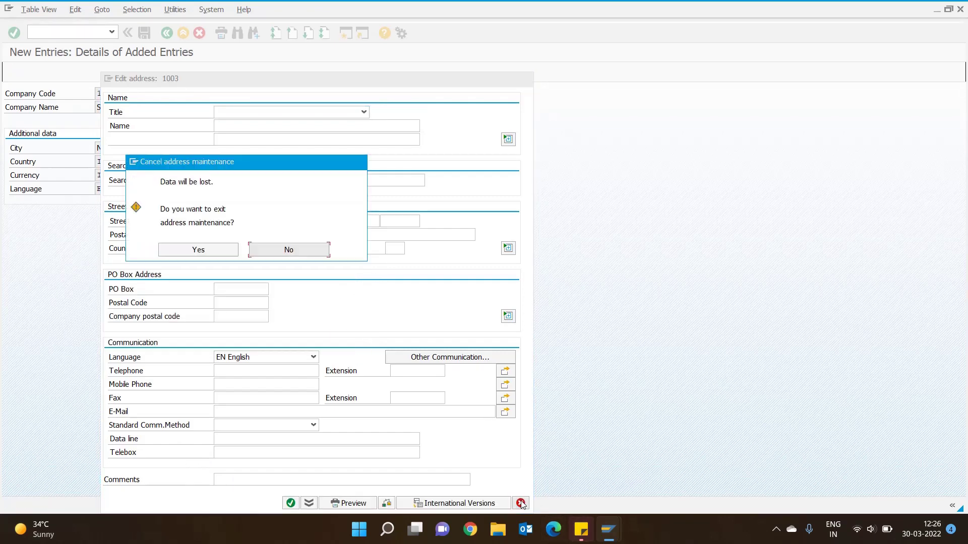
pyautogui.click(168, 250)
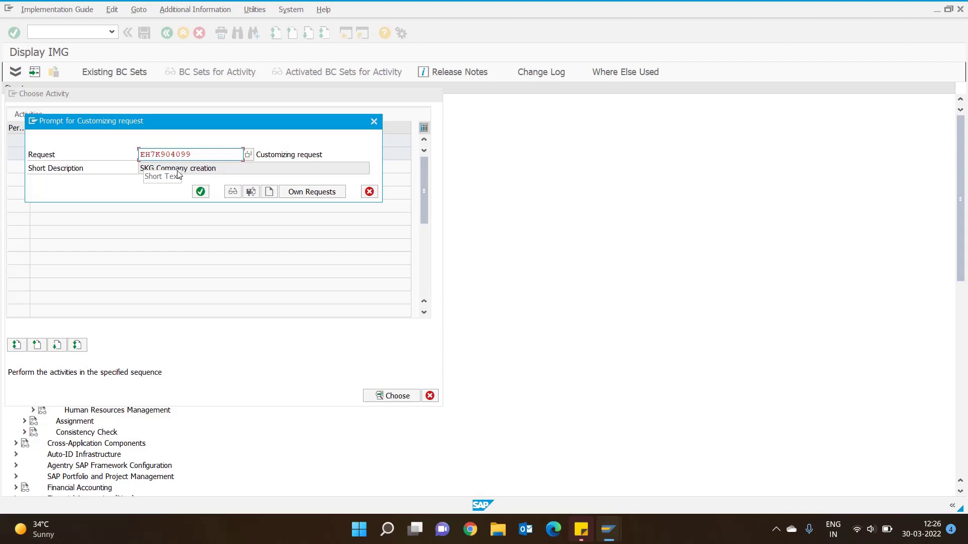
# Step: Save company code 1003 under request EH7K904099 and go back to the activity chooser
pyautogui.click(200, 192)
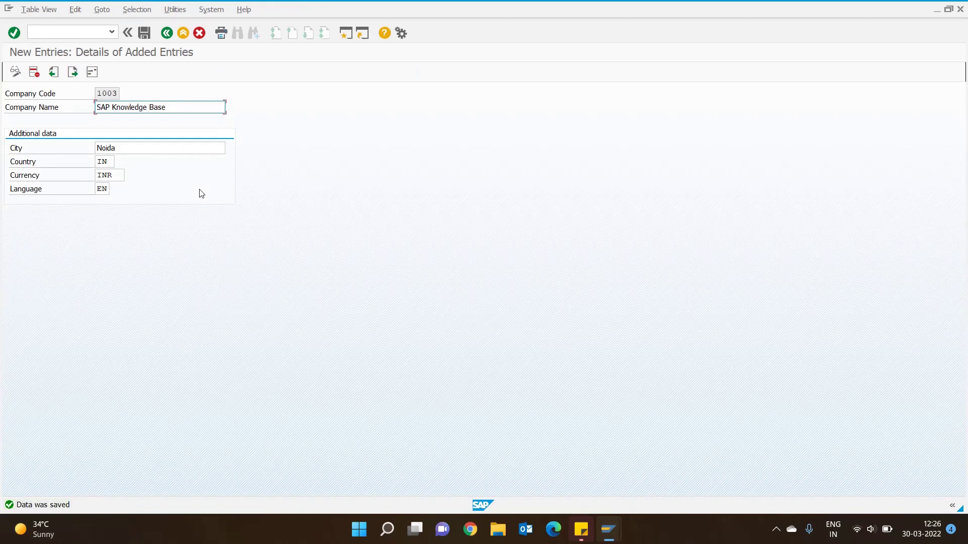
pyautogui.press('F3')
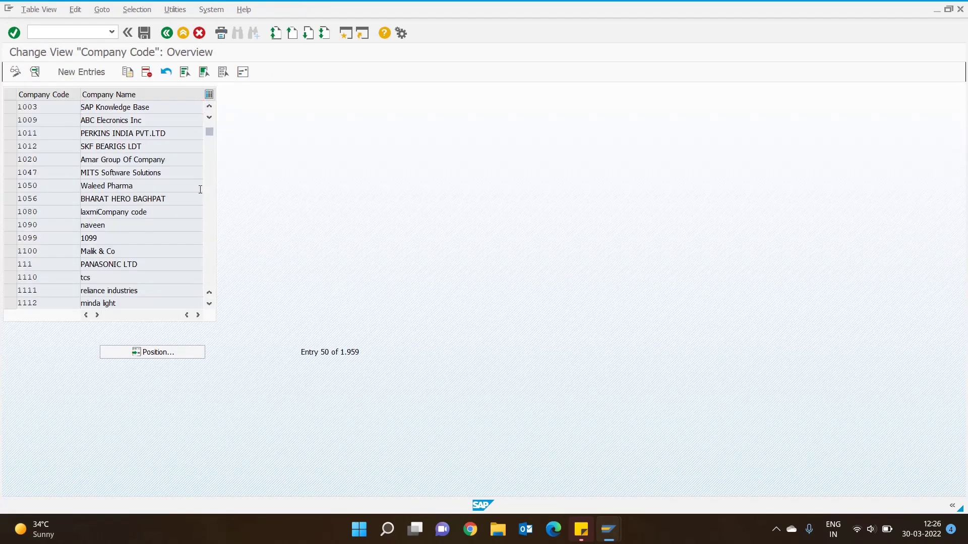
pyautogui.press('F3')
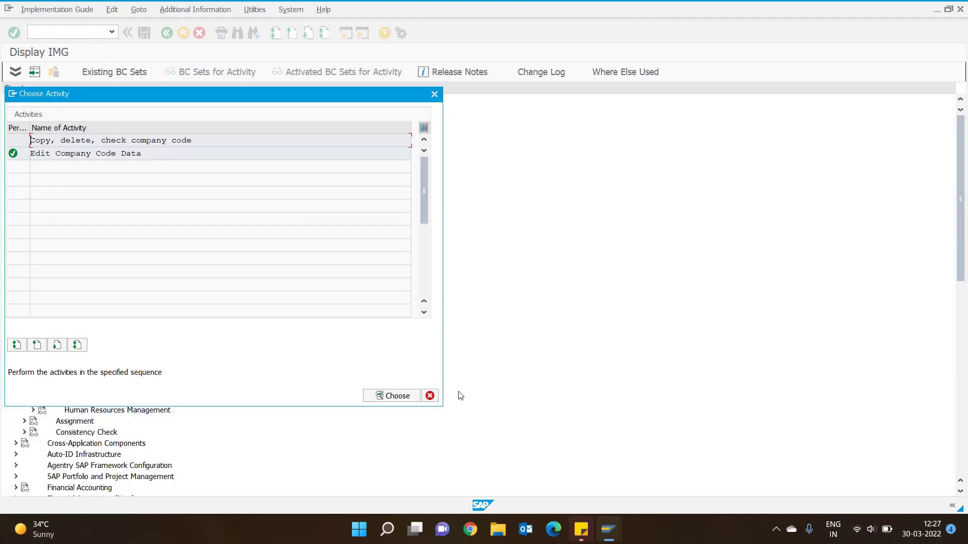
# Step: Close the chooser and open Assign company code to company under Assignment > Financial Accounting
pyautogui.click(430, 396)
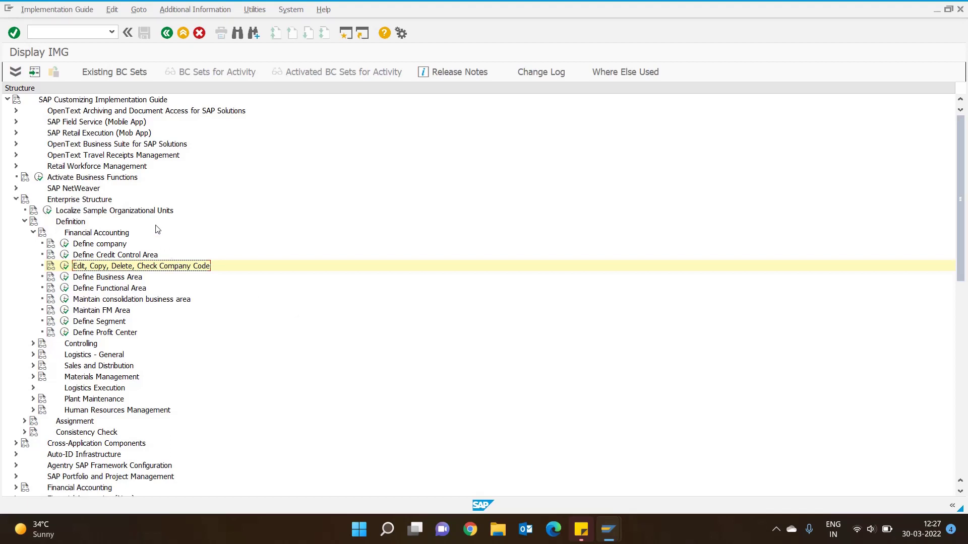
pyautogui.click(37, 235)
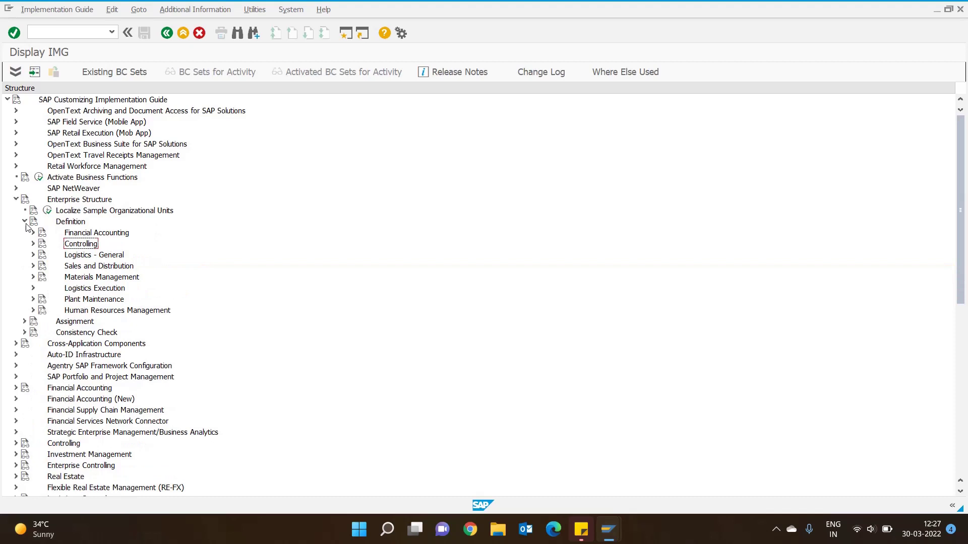
pyautogui.click(25, 223)
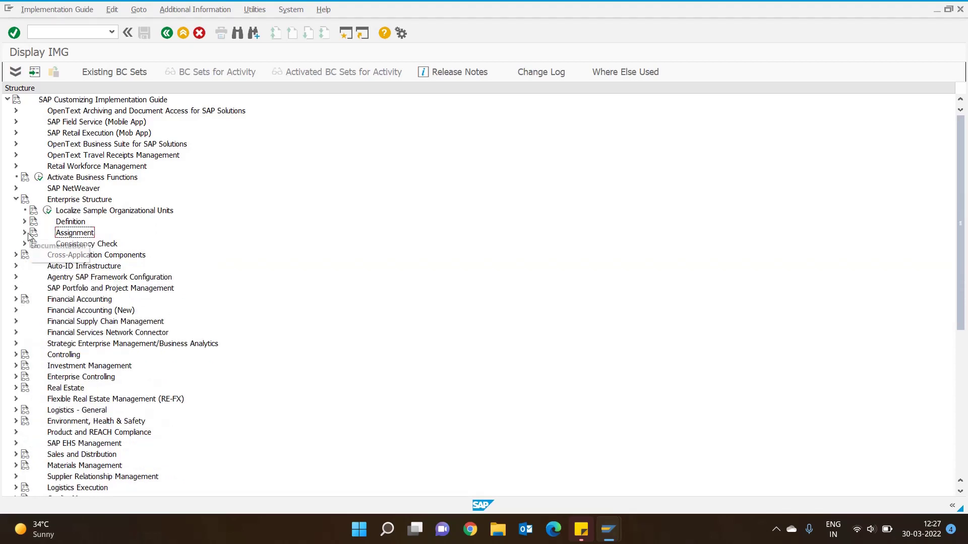
pyautogui.click(24, 232)
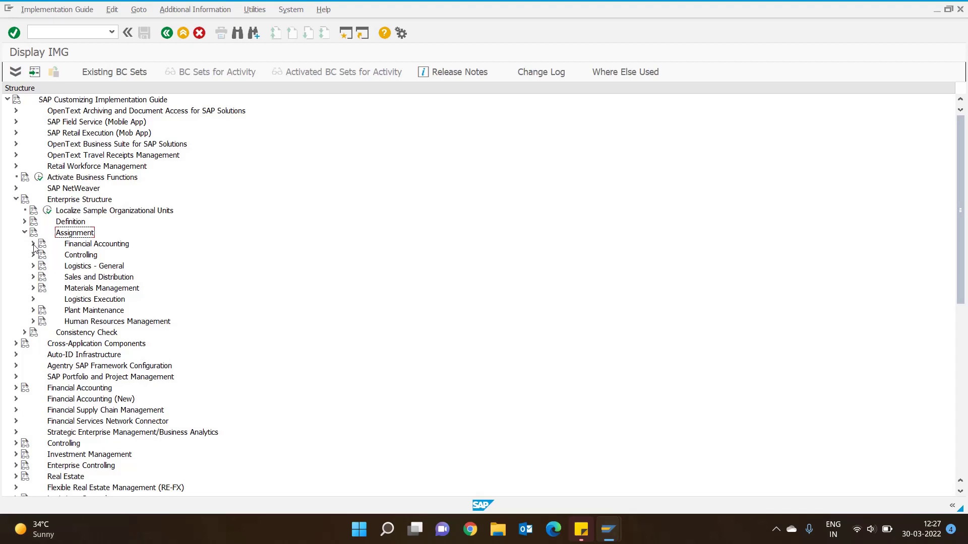
pyautogui.click(33, 245)
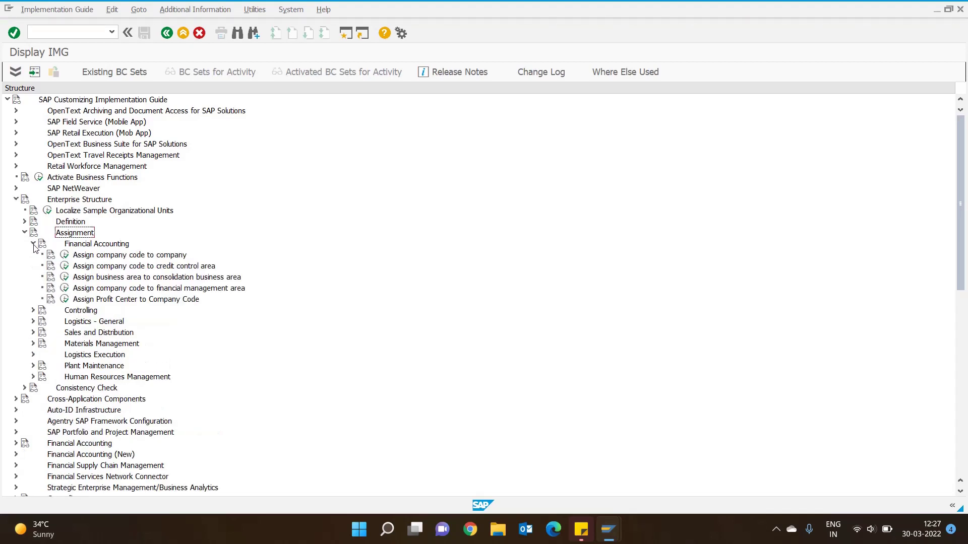
pyautogui.doubleClick(65, 255)
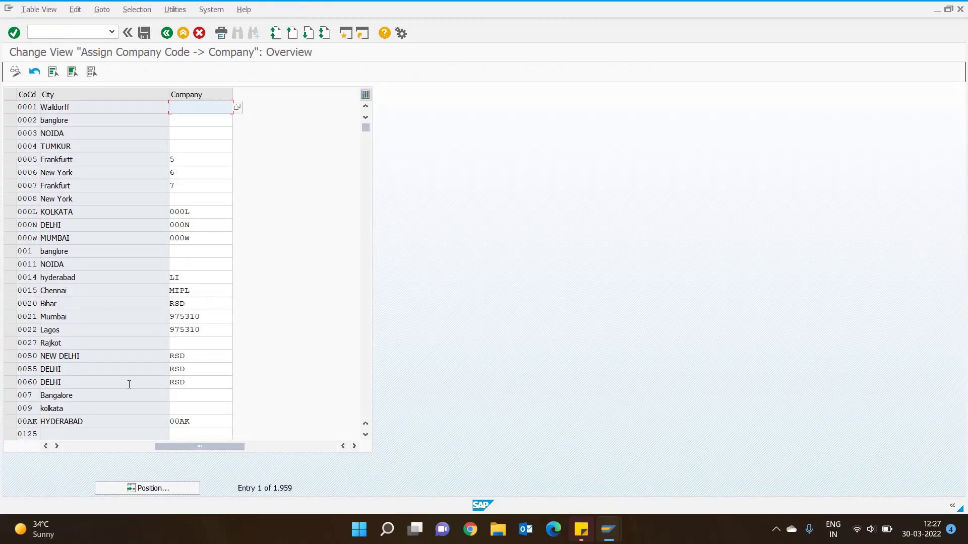
# Step: Position the table at company code 1003 and search companies for SKB, finding none
pyautogui.click(129, 490)
pyautogui.write('1003')
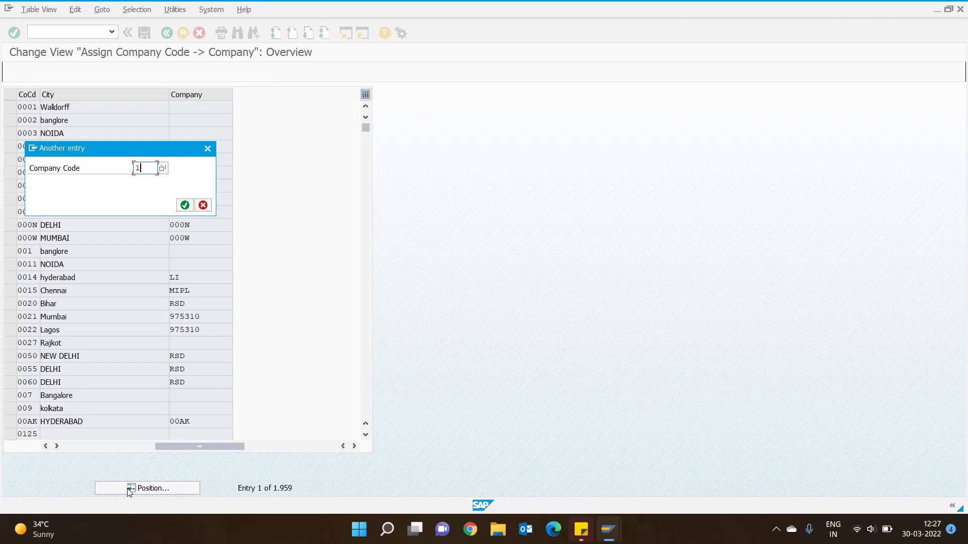
pyautogui.press('Return')
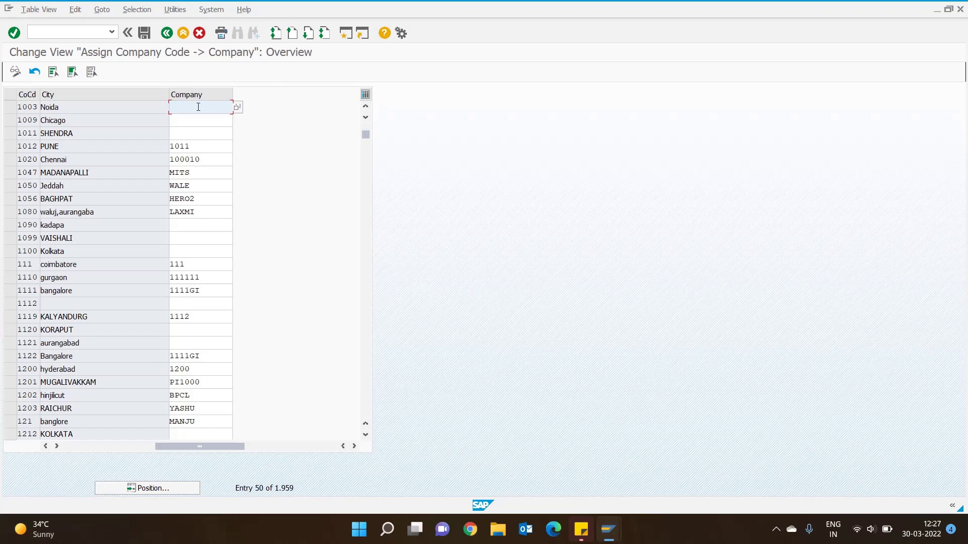
pyautogui.press('F4')
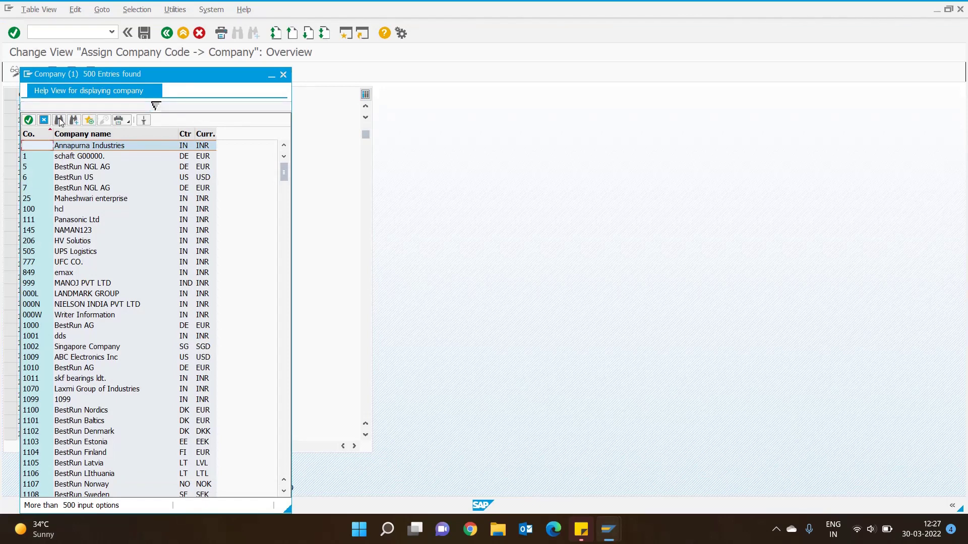
pyautogui.click(60, 121)
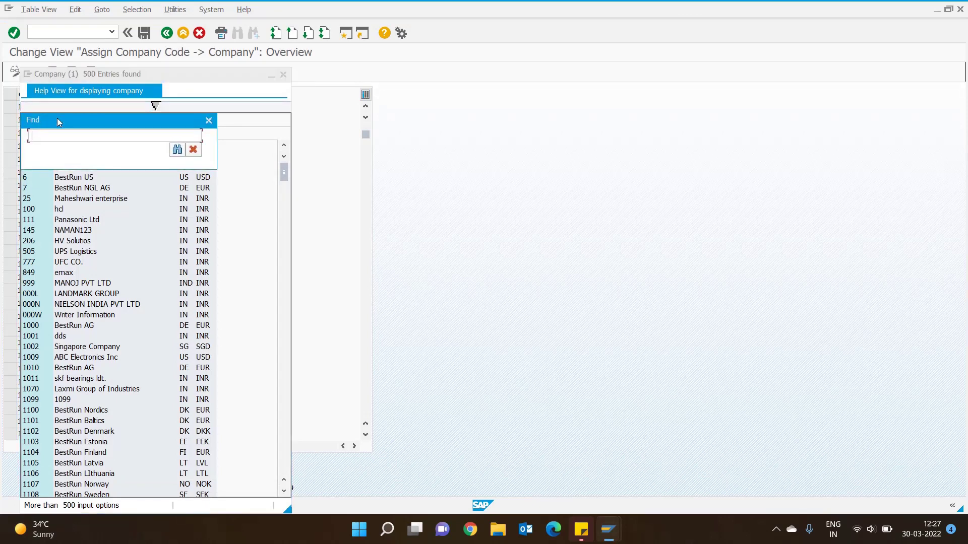
pyautogui.write('SKG')
pyautogui.write('B')
pyautogui.click(177, 149)
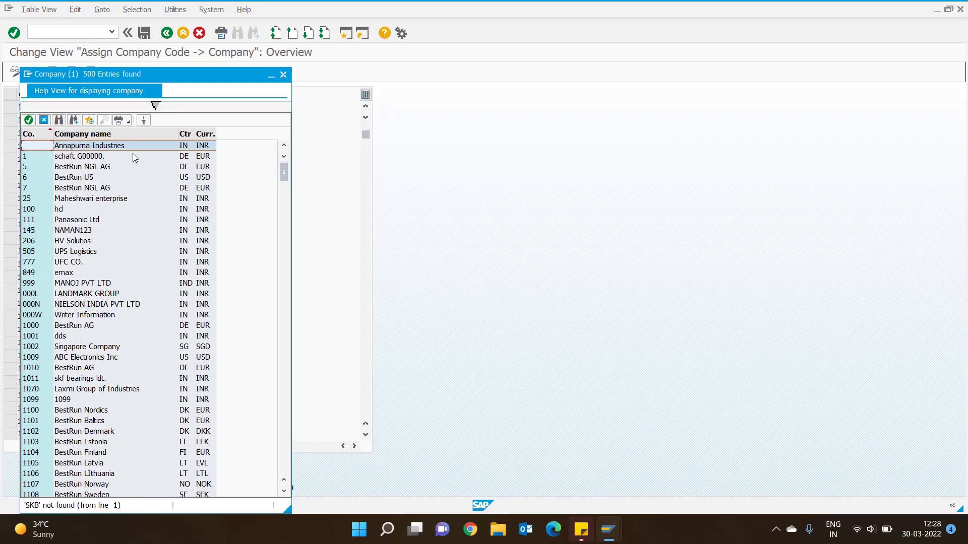
pyautogui.click(283, 75)
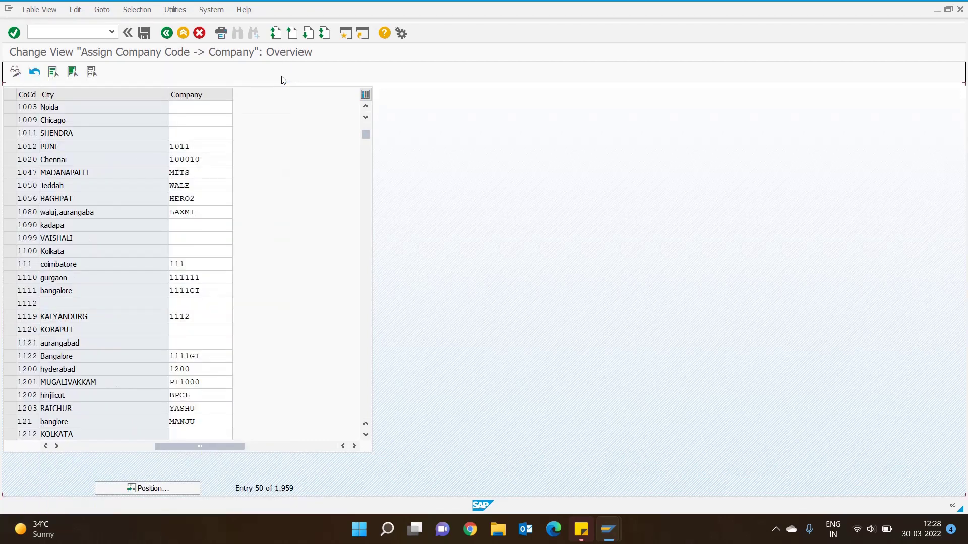
# Step: Reselect company code 1003 Noida, return the table to change mode, and bring up the Position prompt
pyautogui.click(83, 112)
pyautogui.moveTo(211, 447); pyautogui.dragTo(116, 450)
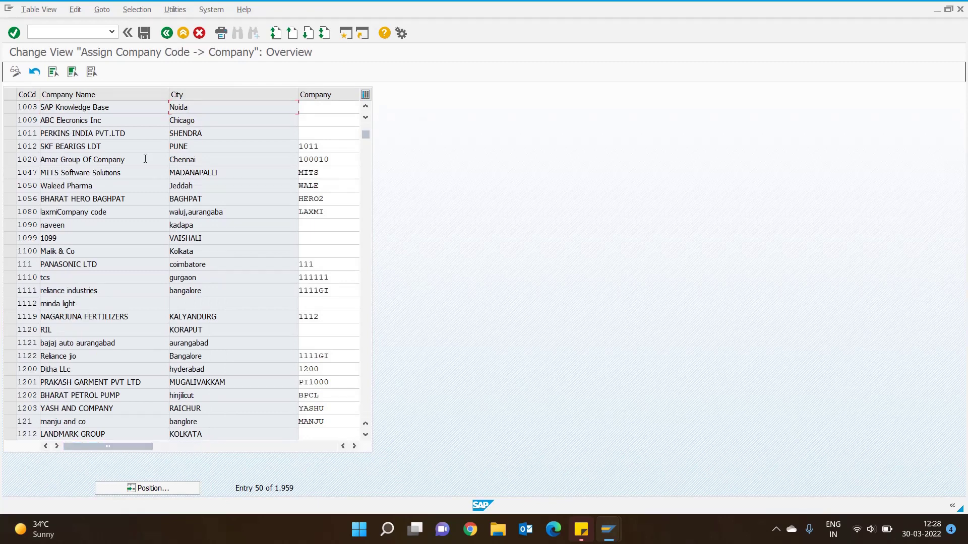
pyautogui.click(11, 108)
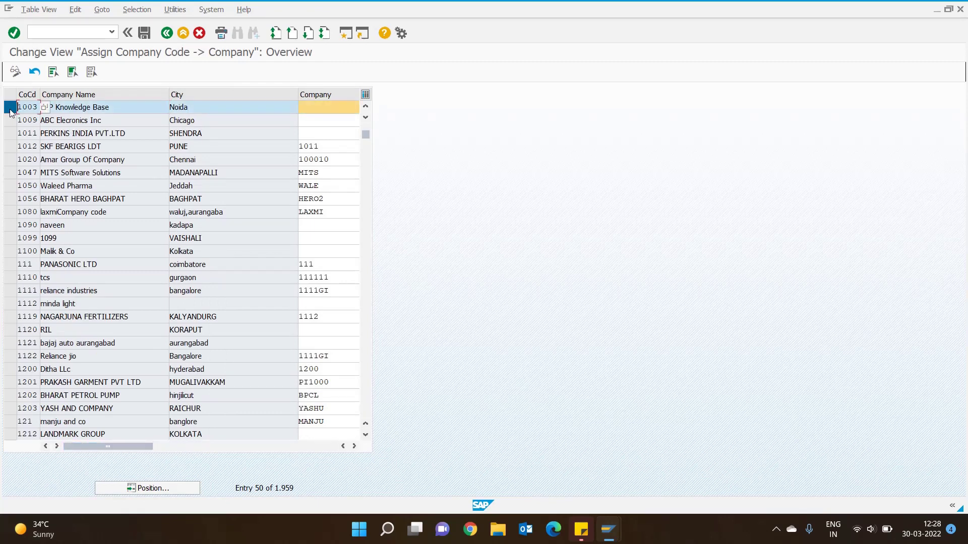
pyautogui.click(15, 71)
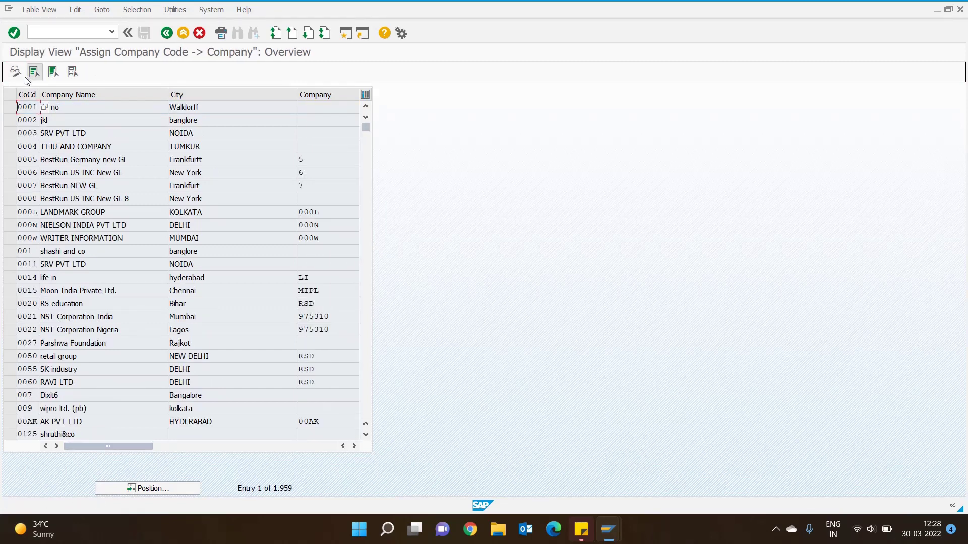
pyautogui.click(15, 71)
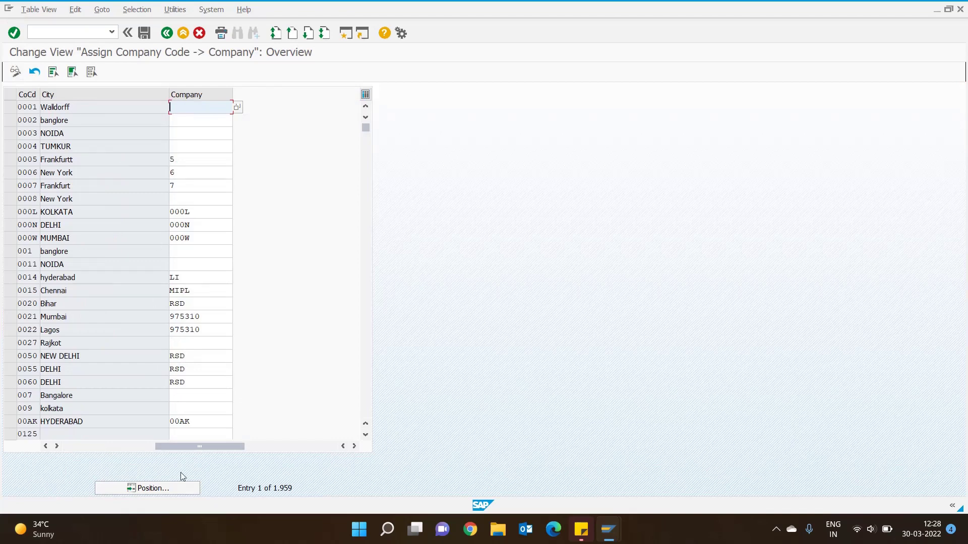
pyautogui.click(165, 487)
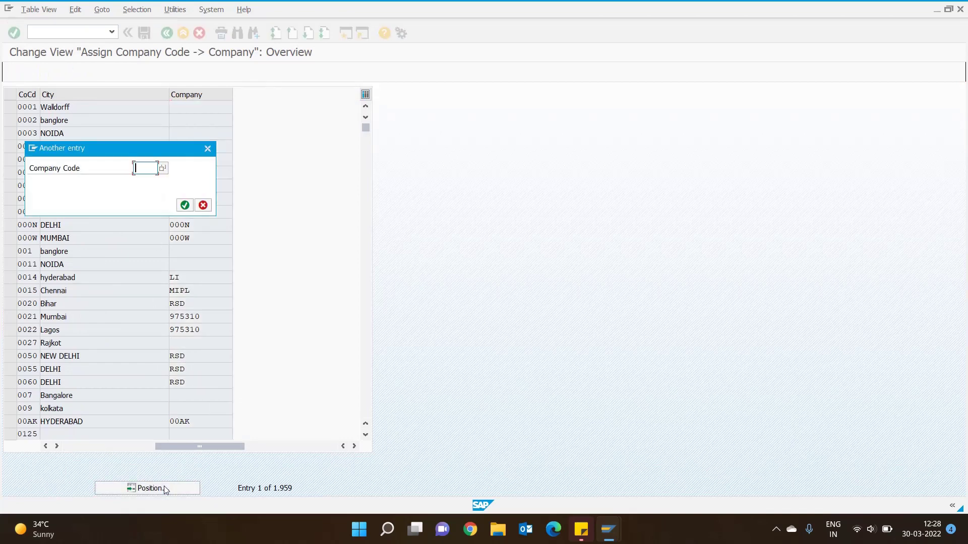
pyautogui.write('1003')
# Step: Jump to company code 1003 and enter company 1003, which fails with a T880 error
pyautogui.press('Return')
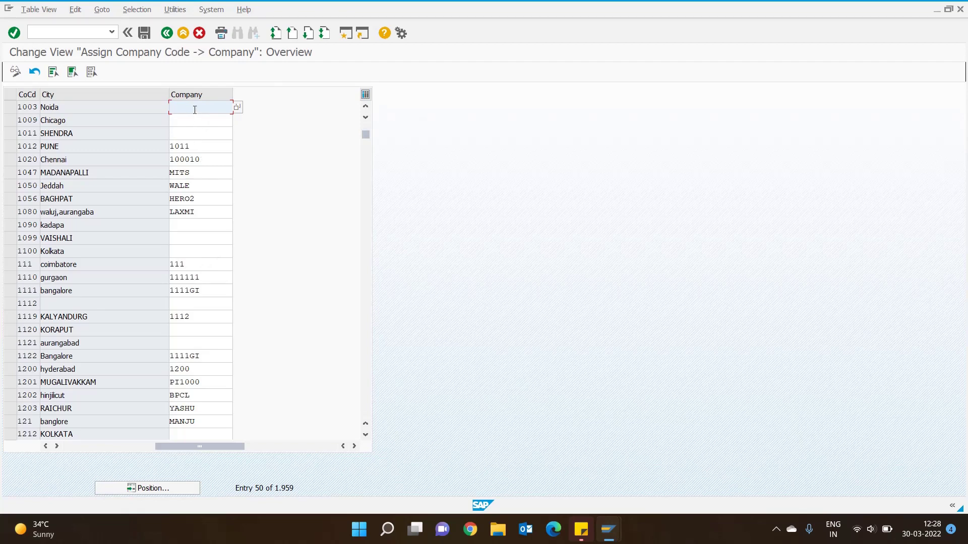
pyautogui.write('1003')
pyautogui.press('Return')
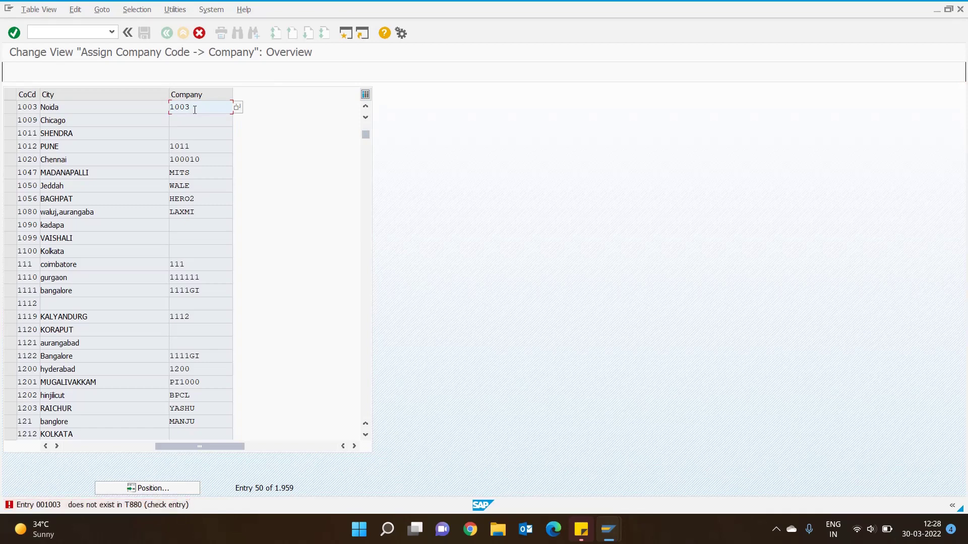
# Step: Search the company F4 list for 1003, then remove the 500-hit limit to list all 1844 companies
pyautogui.click(236, 106)
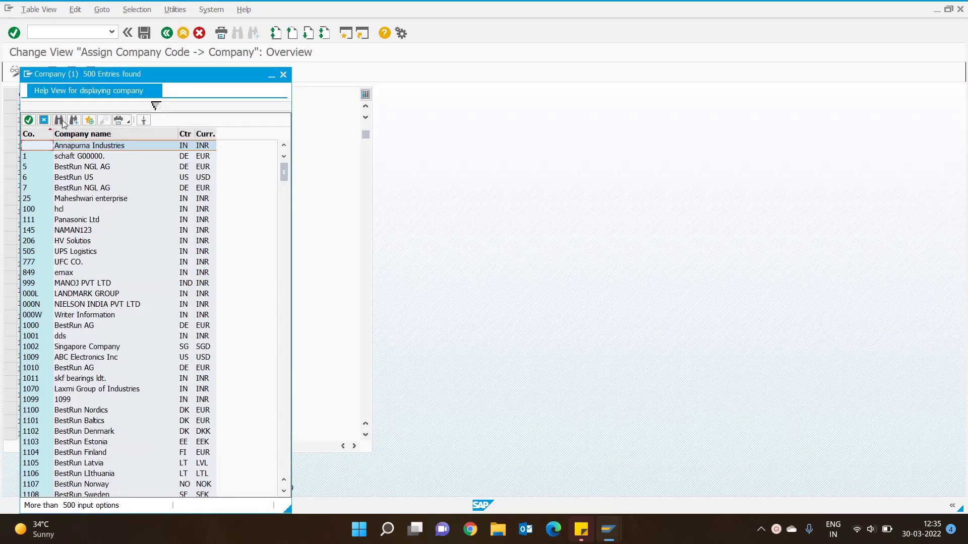
pyautogui.click(59, 120)
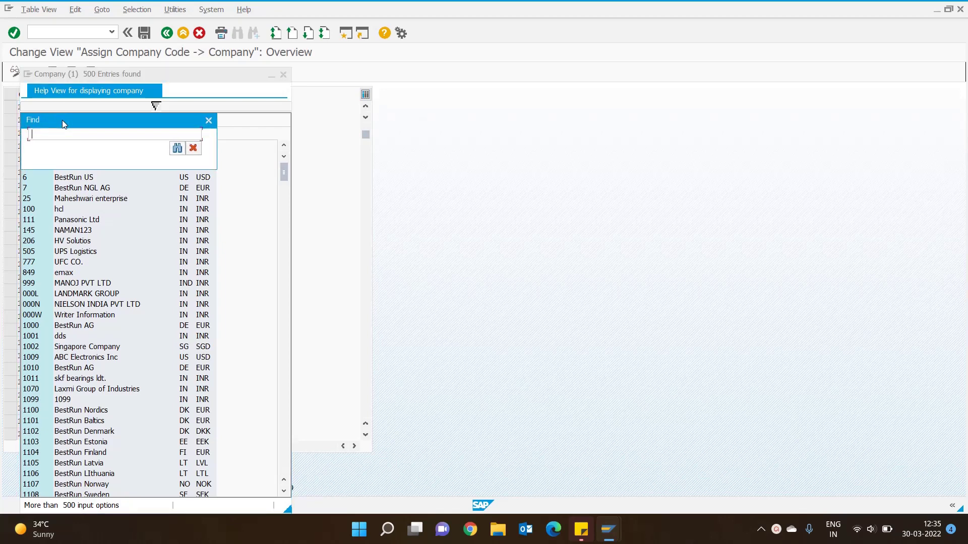
pyautogui.write('1003')
pyautogui.press('Return')
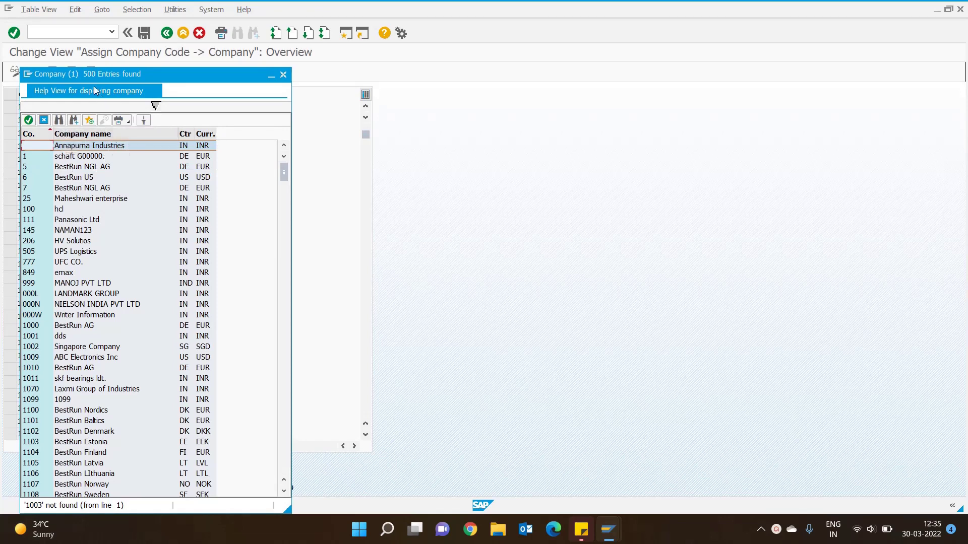
pyautogui.click(154, 106)
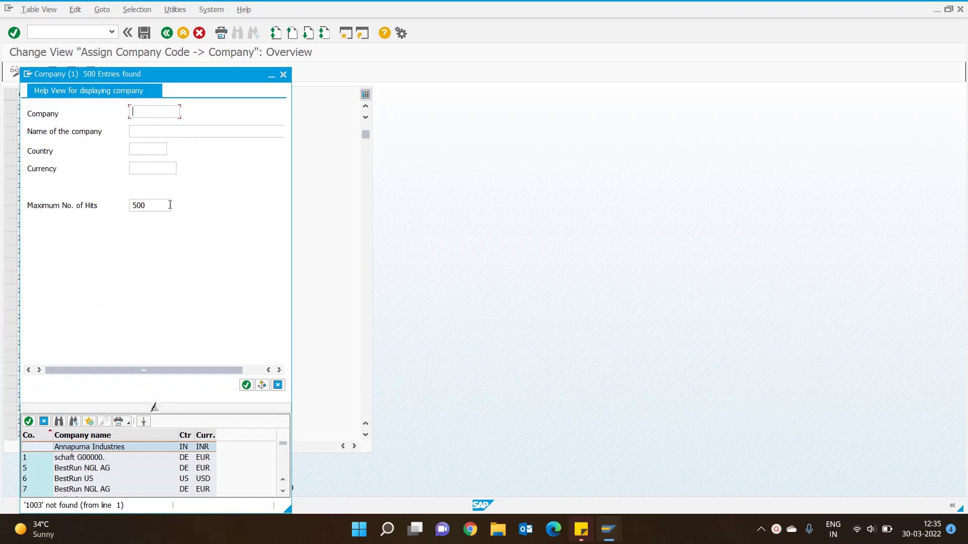
pyautogui.doubleClick(144, 204)
pyautogui.press('Delete')
pyautogui.click(246, 385)
pyautogui.click(245, 385)
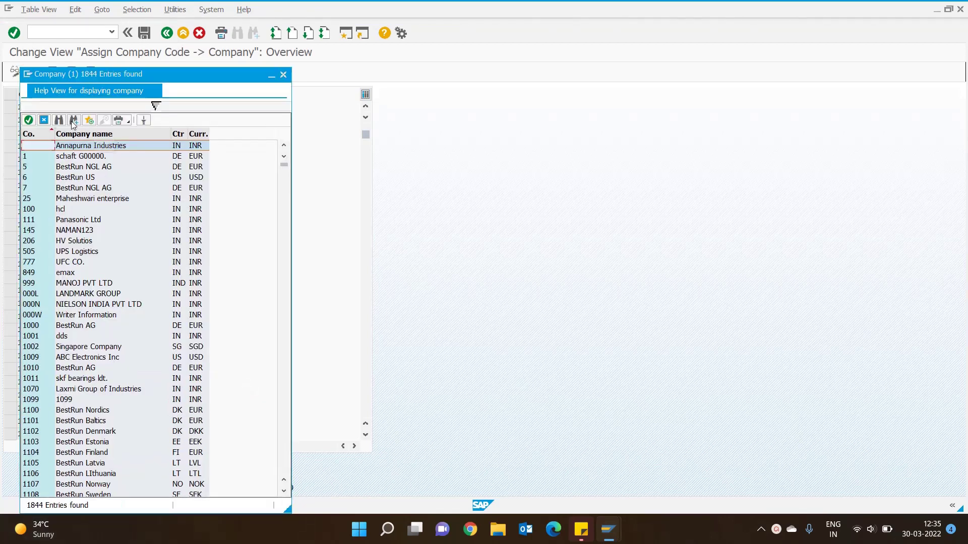
# Step: Search the full company list for 1003 again, then find SKB SAP Knowledge Base
pyautogui.click(59, 120)
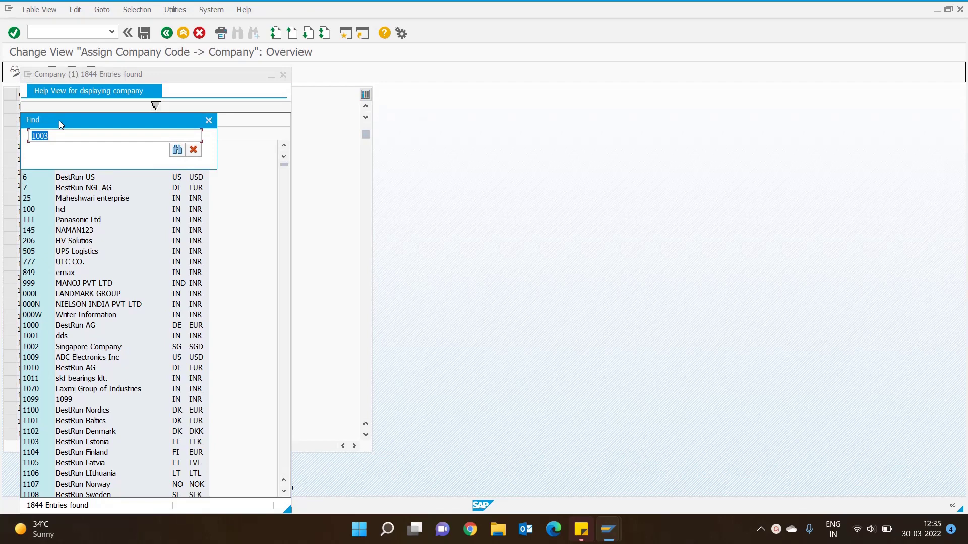
pyautogui.write('1003')
pyautogui.press('Return')
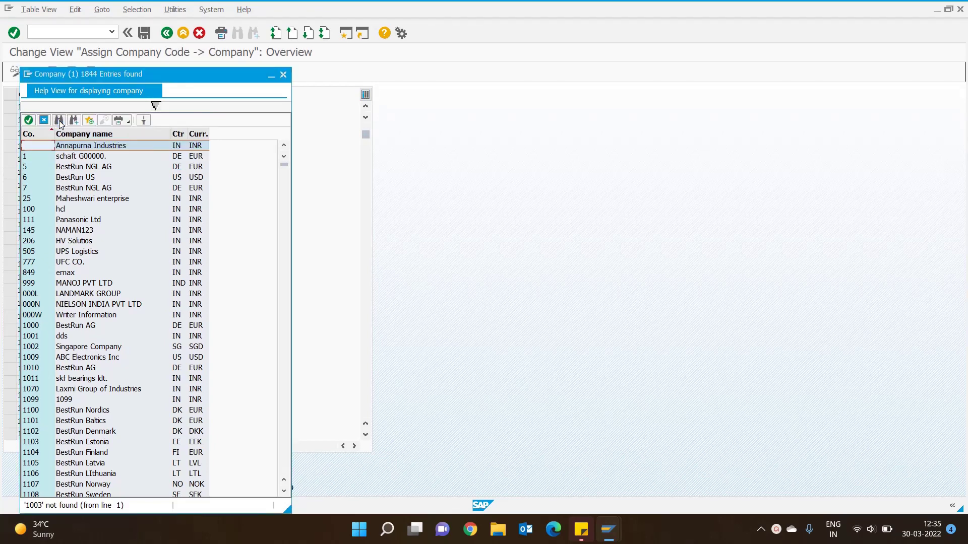
pyautogui.click(59, 122)
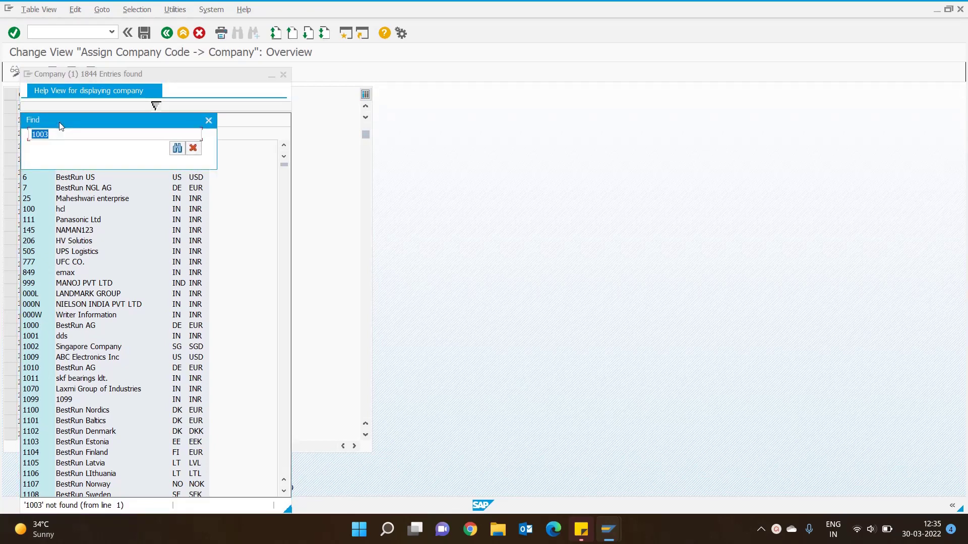
pyautogui.write('SKB')
pyautogui.press('Return')
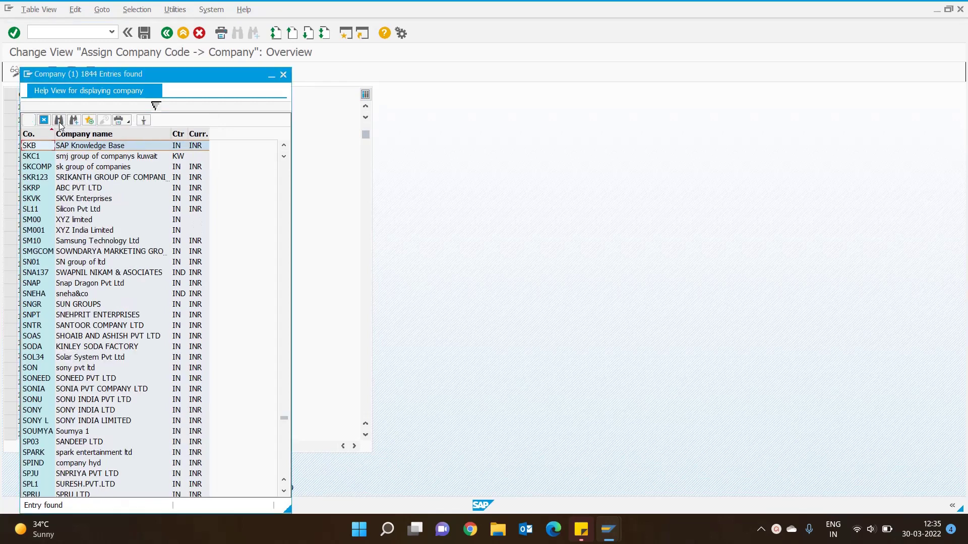
# Step: Assign company SKB to company code 1003 Noida, save under the customizing request, and return to the IMG
pyautogui.doubleClick(84, 144)
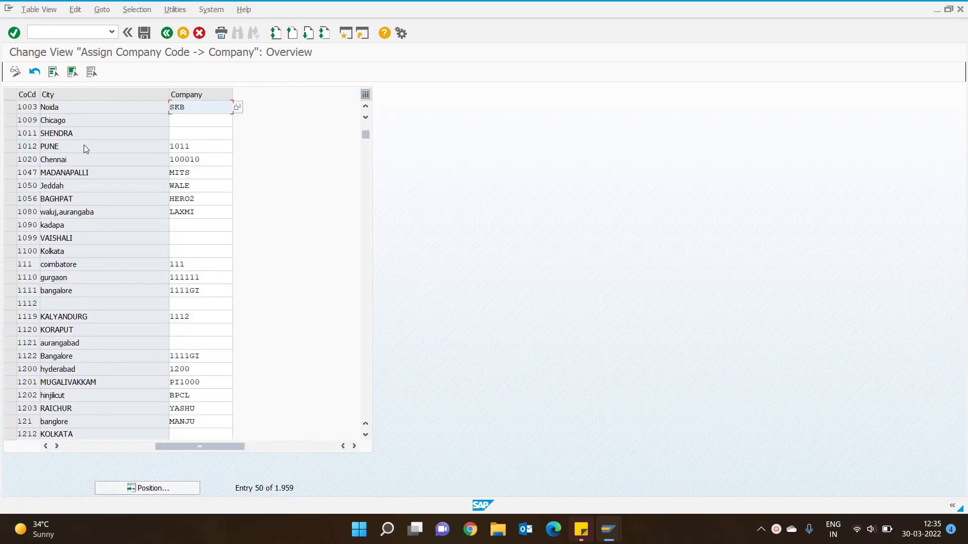
pyautogui.hotkey('ctrl', 's')
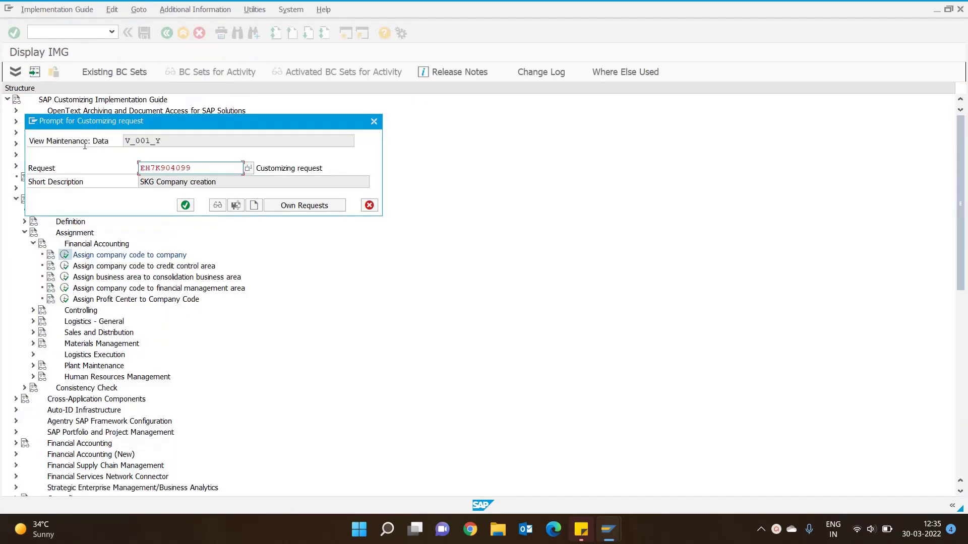
pyautogui.click(185, 204)
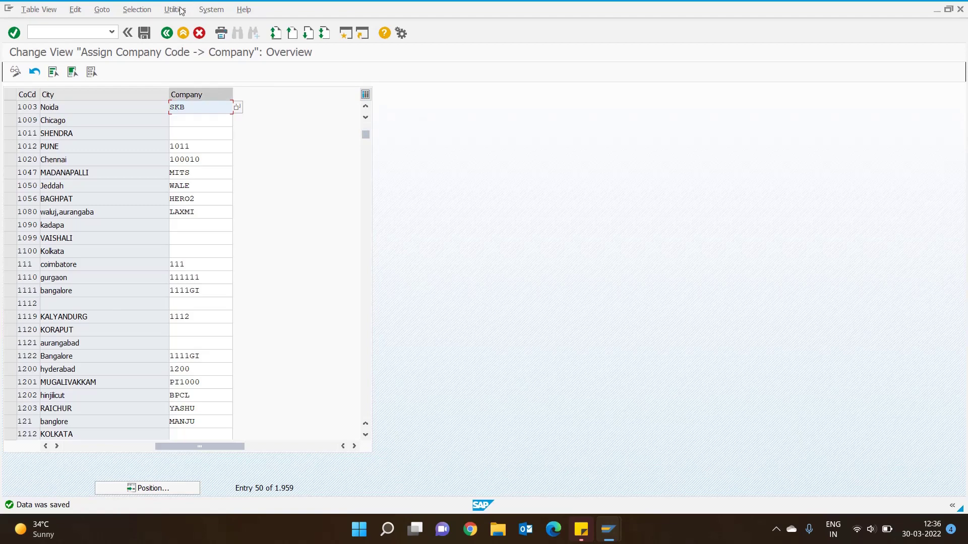
pyautogui.click(166, 32)
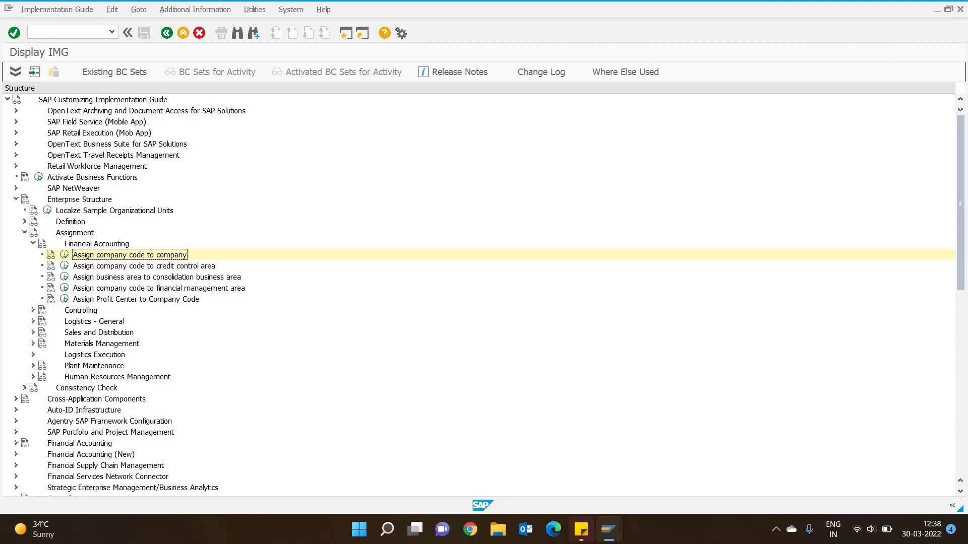
# Step: Go to Definition > Human Resources Management in the IMG and open the Personnel areas table
pyautogui.click(26, 233)
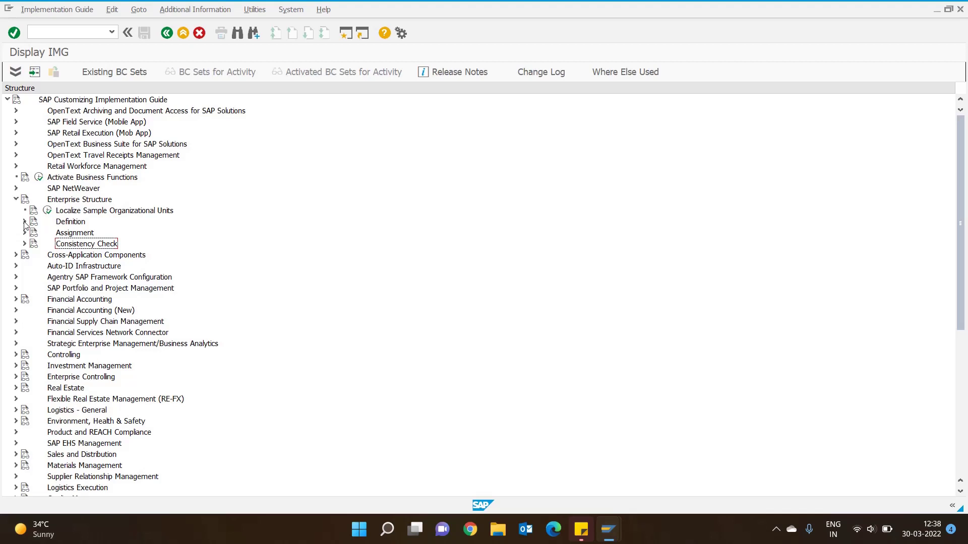
pyautogui.click(25, 221)
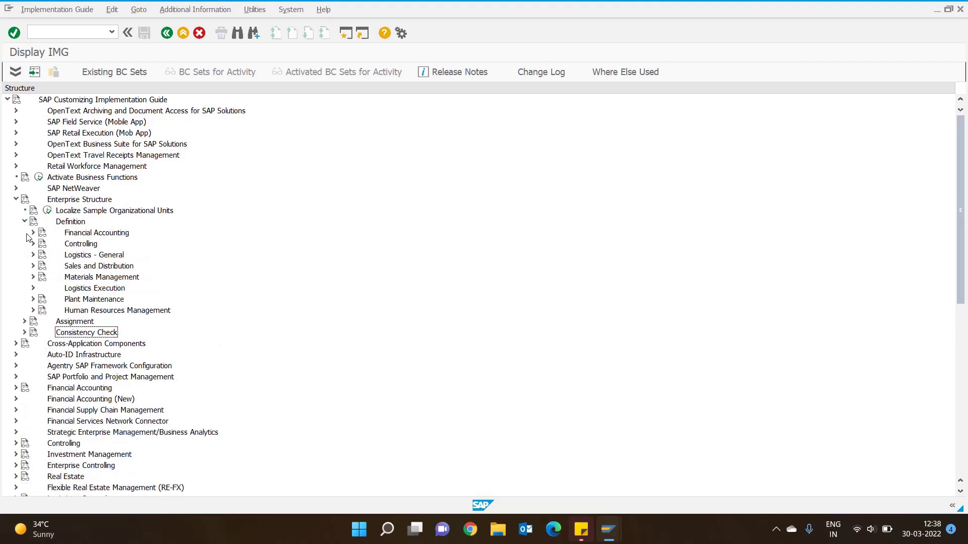
pyautogui.click(33, 311)
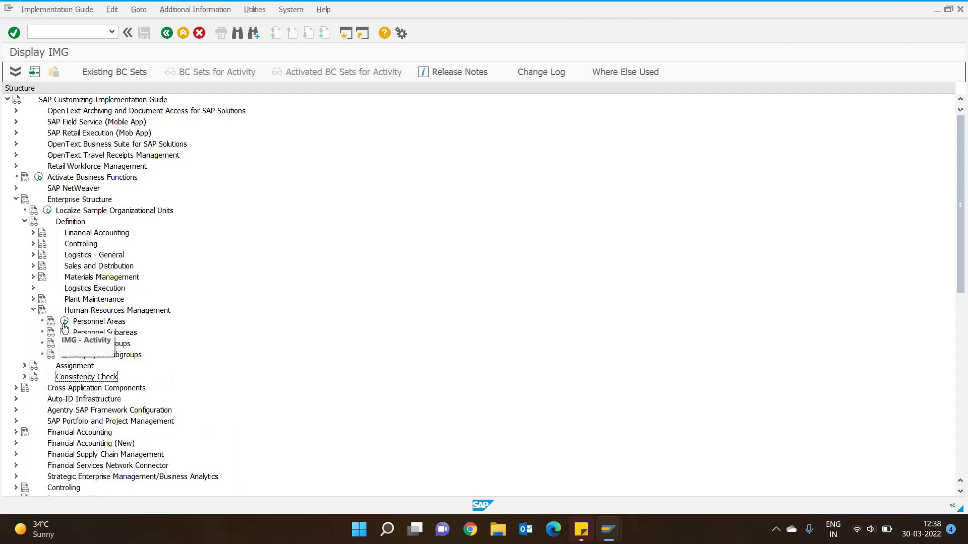
pyautogui.click(66, 322)
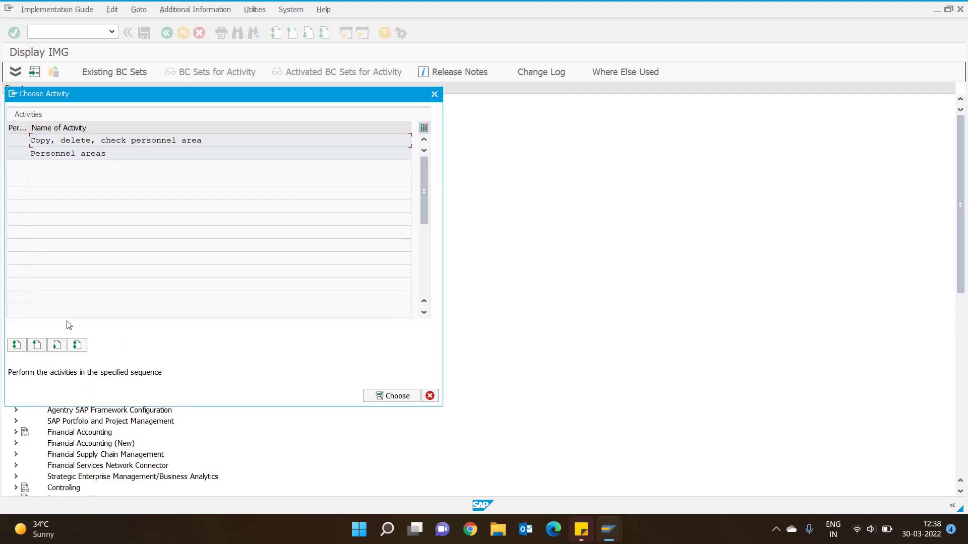
pyautogui.click(80, 154)
pyautogui.doubleClick(80, 154)
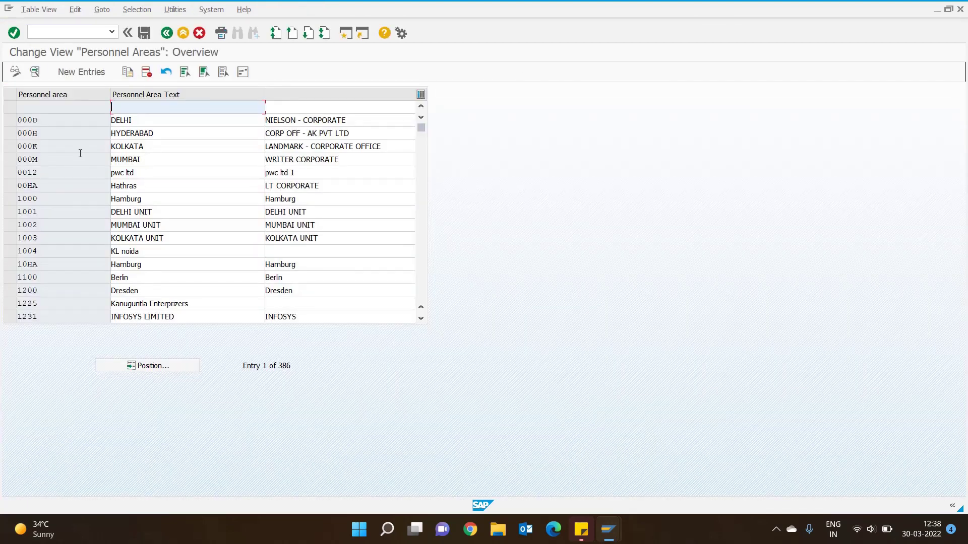
# Step: Add personnel area North India with postal code 201301 and city Noida; key 1100 is rejected
pyautogui.click(76, 73)
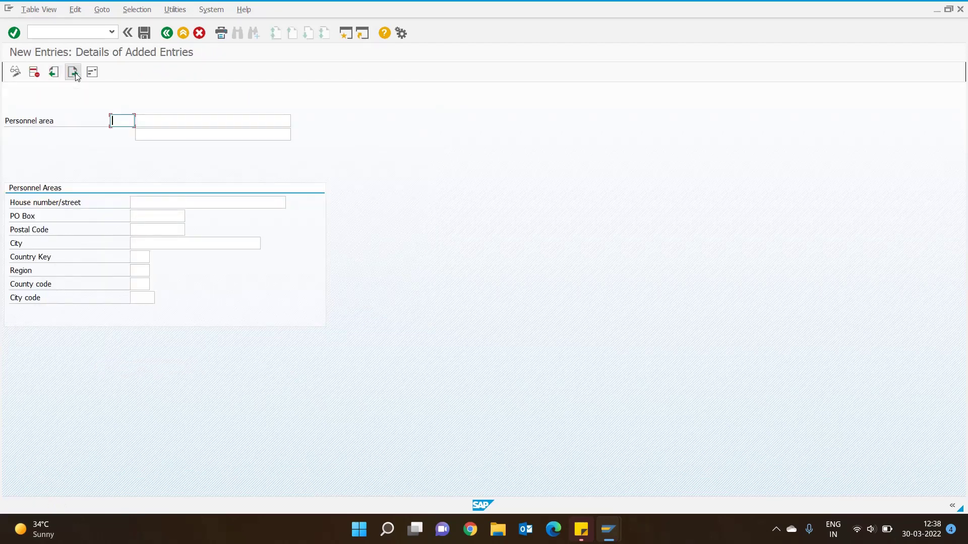
pyautogui.write('11')
pyautogui.write('00')
pyautogui.press('Tab')
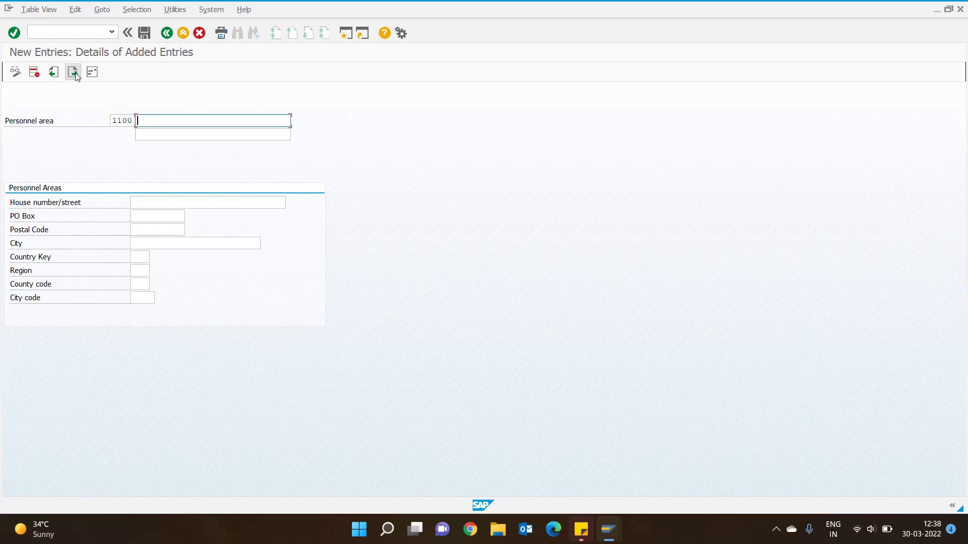
pyautogui.write('Noida')
pyautogui.press('BackSpace')
pyautogui.press('BackSpace')
pyautogui.press('BackSpace')
pyautogui.press('BackSpace')
pyautogui.write('North ')
pyautogui.write('India')
pyautogui.click(162, 229)
pyautogui.write('20')
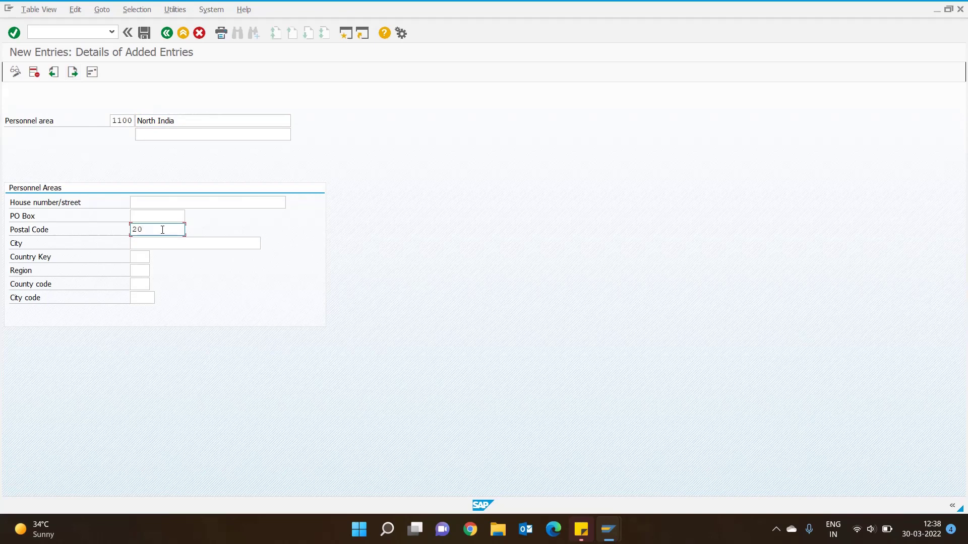
pyautogui.write('1301')
pyautogui.click(160, 243)
pyautogui.write('Noida')
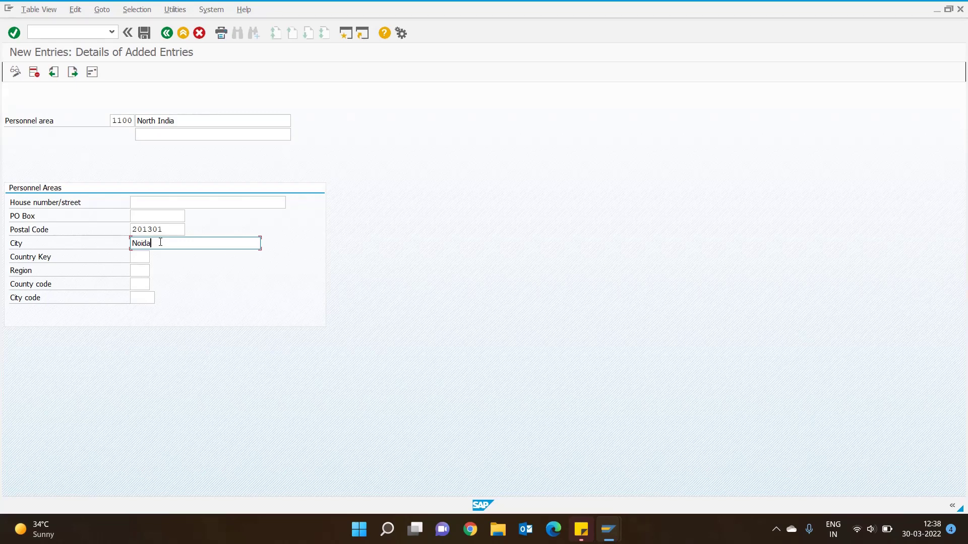
pyautogui.press('Return')
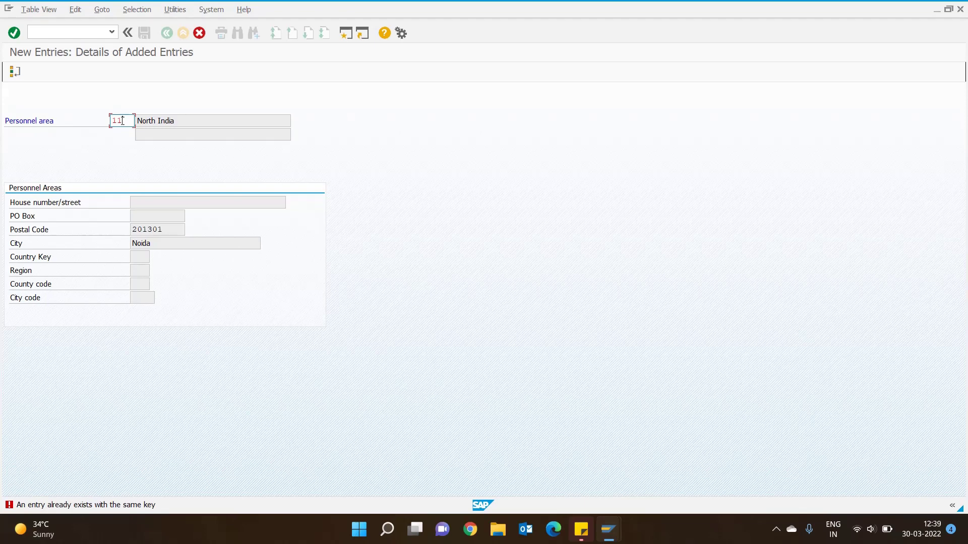
# Step: Retry the personnel area key with 1300 and 1003 until 1111 is accepted
pyautogui.press('BackSpace')
pyautogui.write('3')
pyautogui.write('00')
pyautogui.press('Return')
pyautogui.doubleClick(122, 121)
pyautogui.write('1')
pyautogui.write('003')
pyautogui.press('Return')
pyautogui.doubleClick(122, 120)
pyautogui.write('111')
pyautogui.write('1')
pyautogui.press('Return')
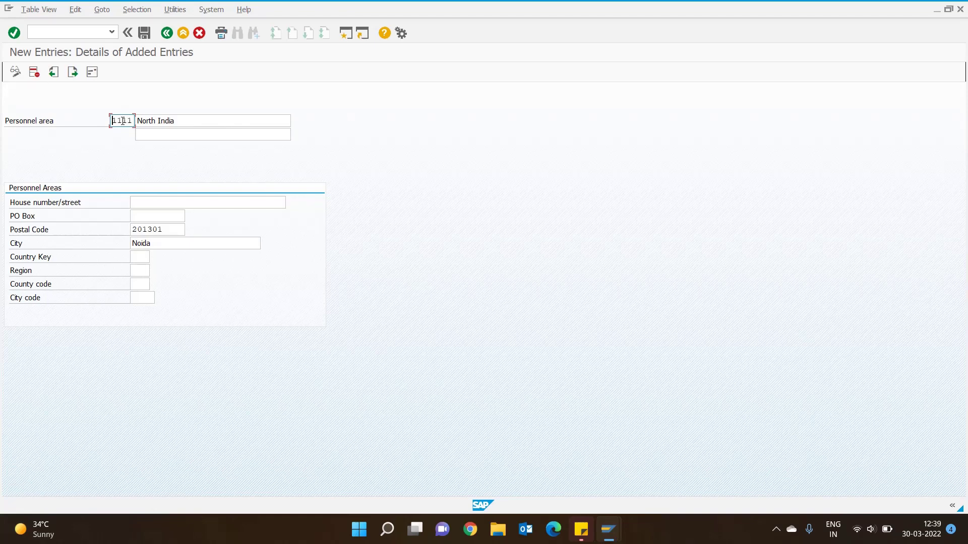
# Step: Save personnel area 1111 without an address and confirm the customizing request
pyautogui.press('Return')
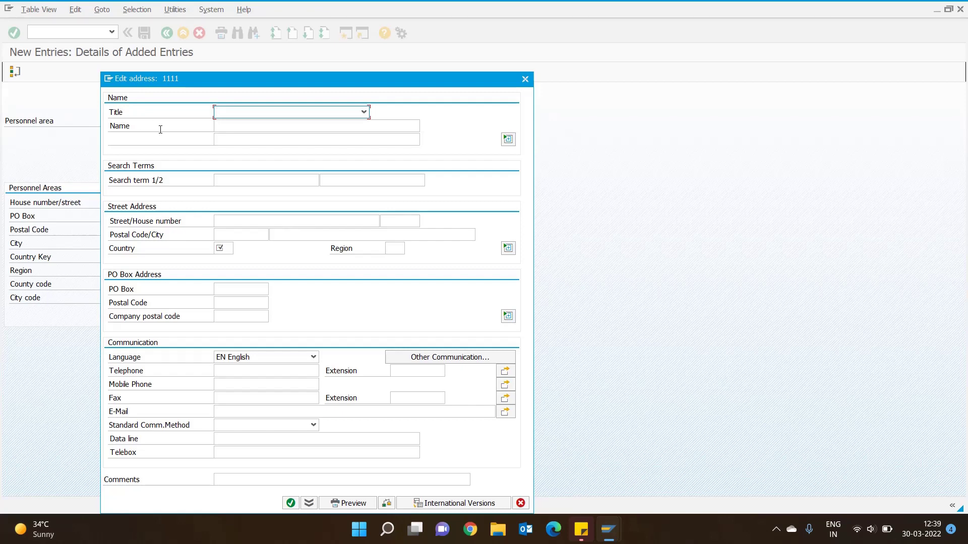
pyautogui.click(520, 503)
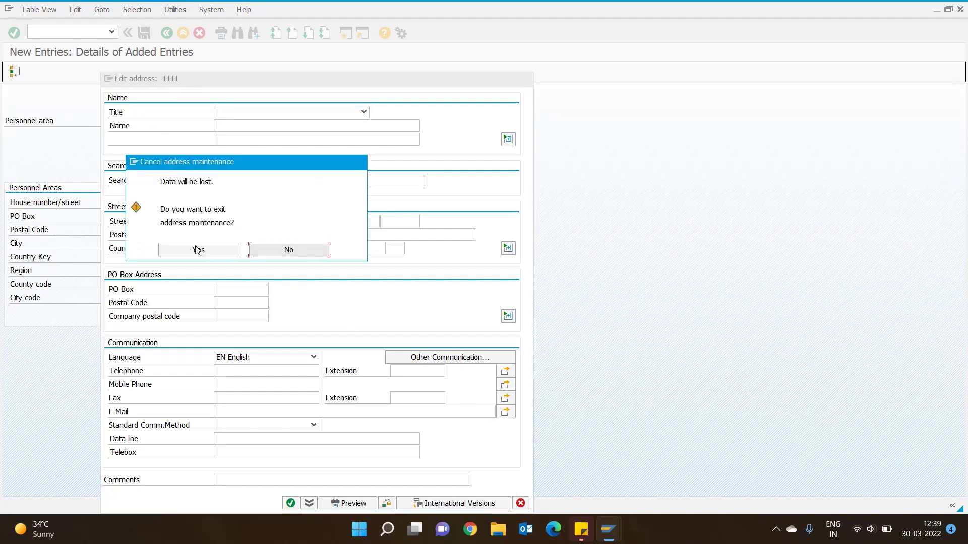
pyautogui.click(198, 250)
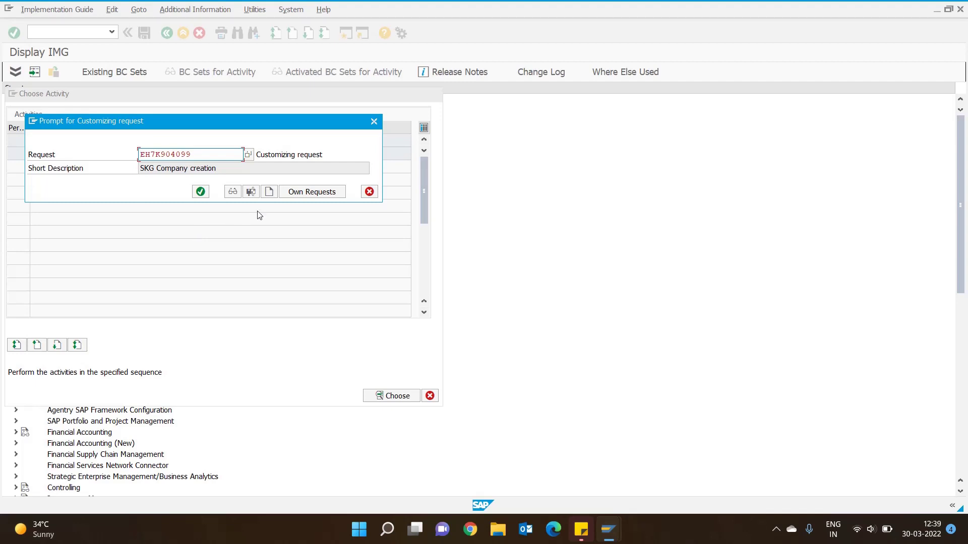
pyautogui.click(200, 191)
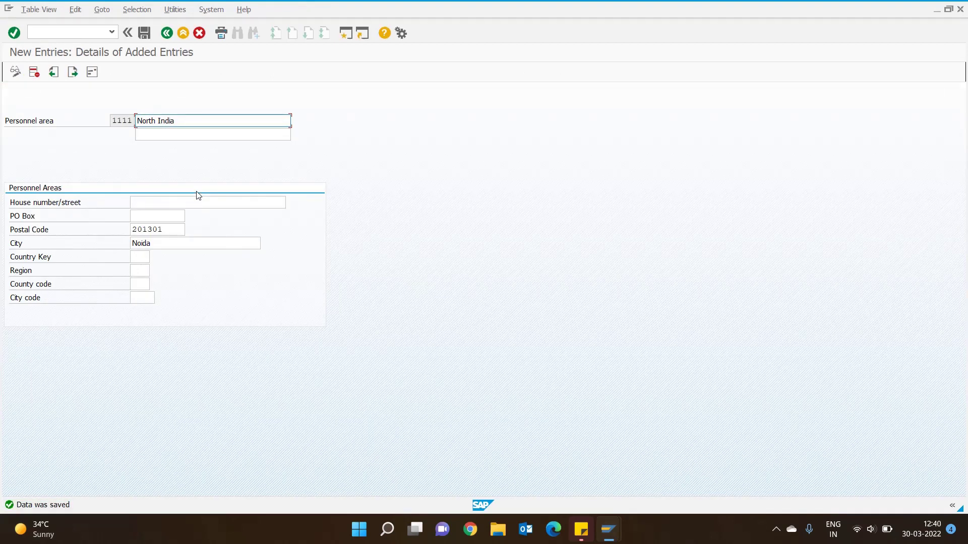
# Step: Return to the IMG and run Assignment of Personnel Area to Company Code under Human Resources Management
pyautogui.click(168, 33)
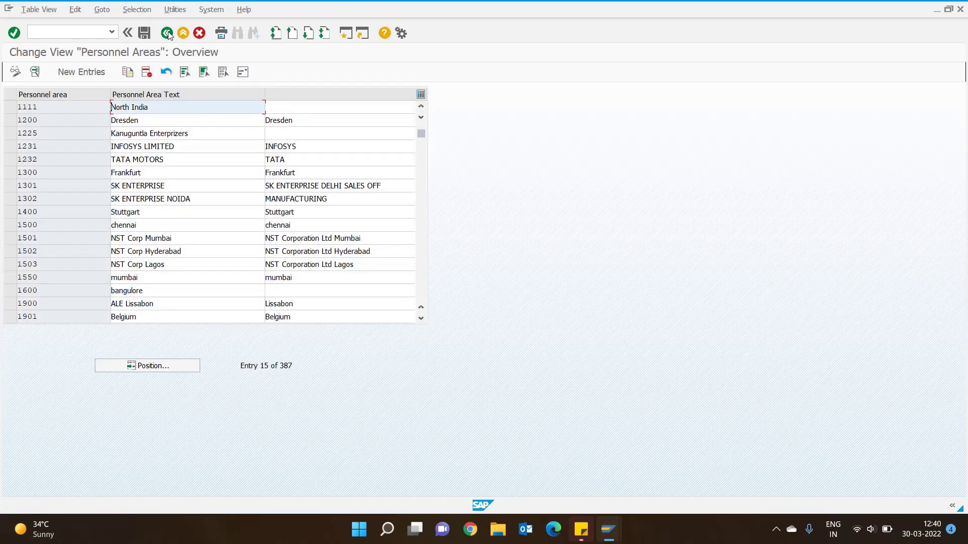
pyautogui.click(168, 34)
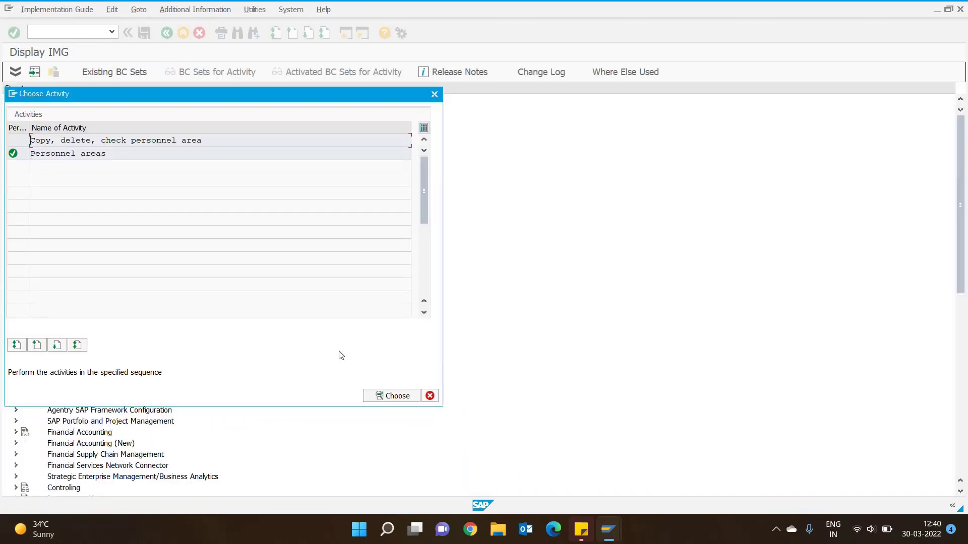
pyautogui.click(430, 396)
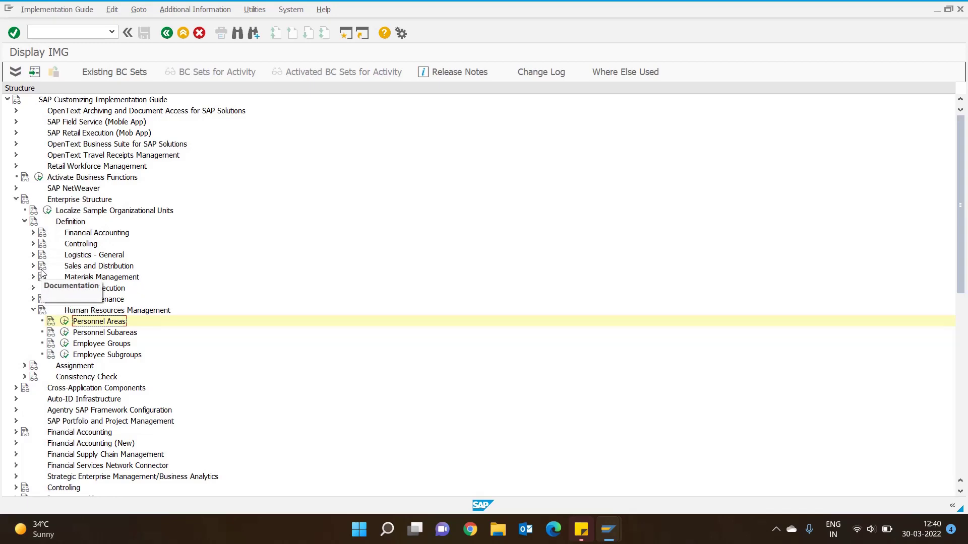
pyautogui.click(25, 366)
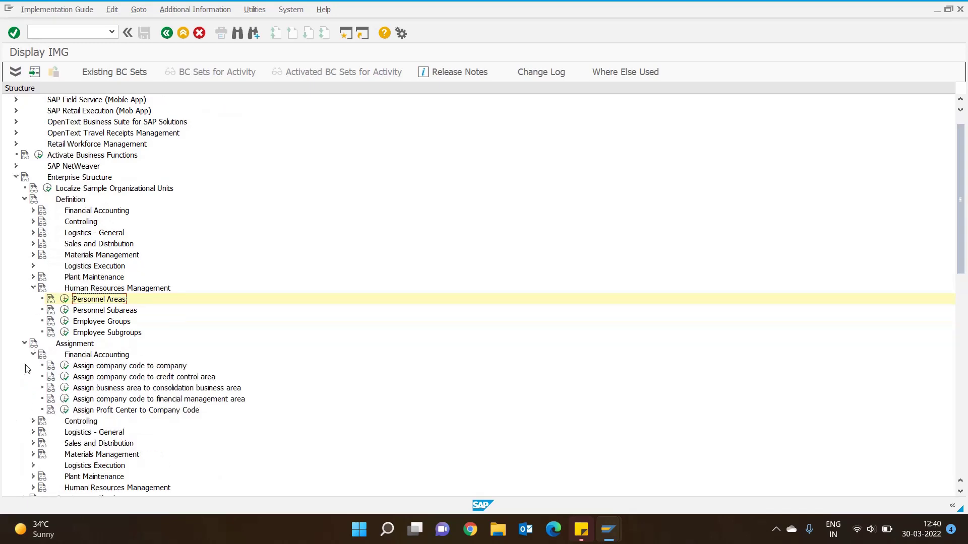
pyautogui.scroll(-10, 52, 325)
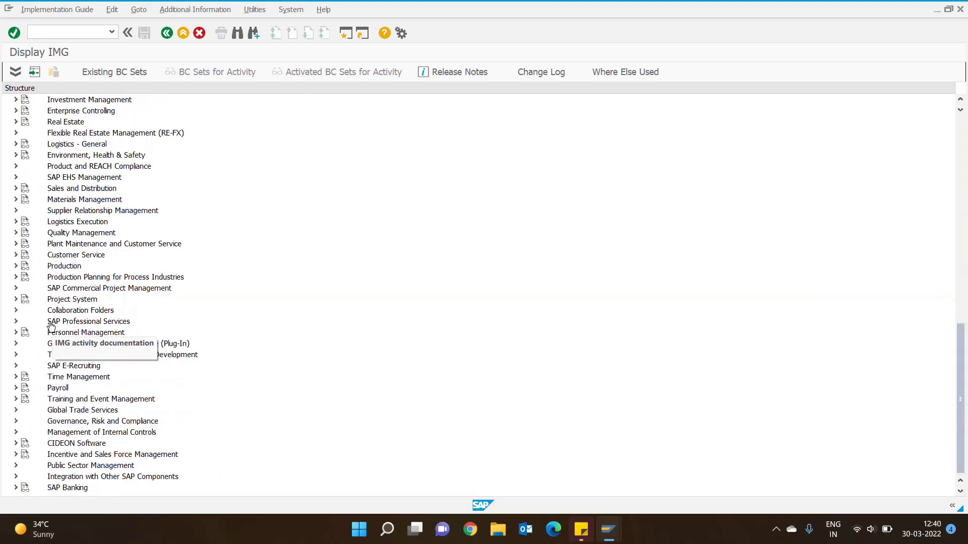
pyautogui.scroll(10, 52, 325)
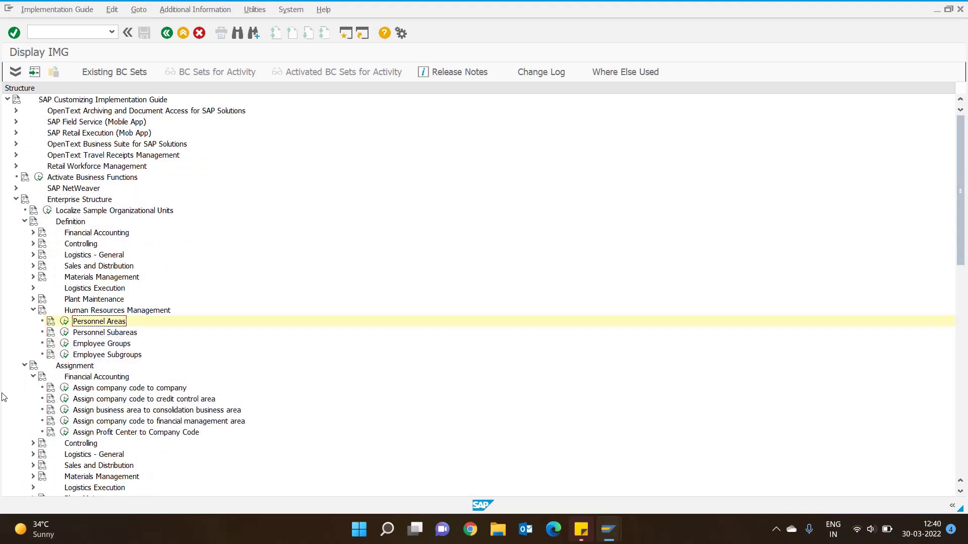
pyautogui.click(33, 377)
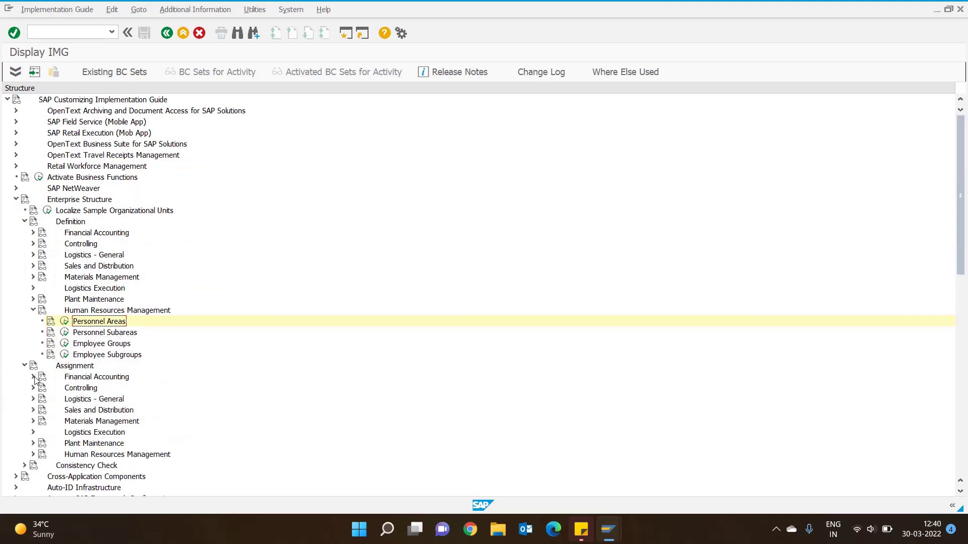
pyautogui.click(34, 455)
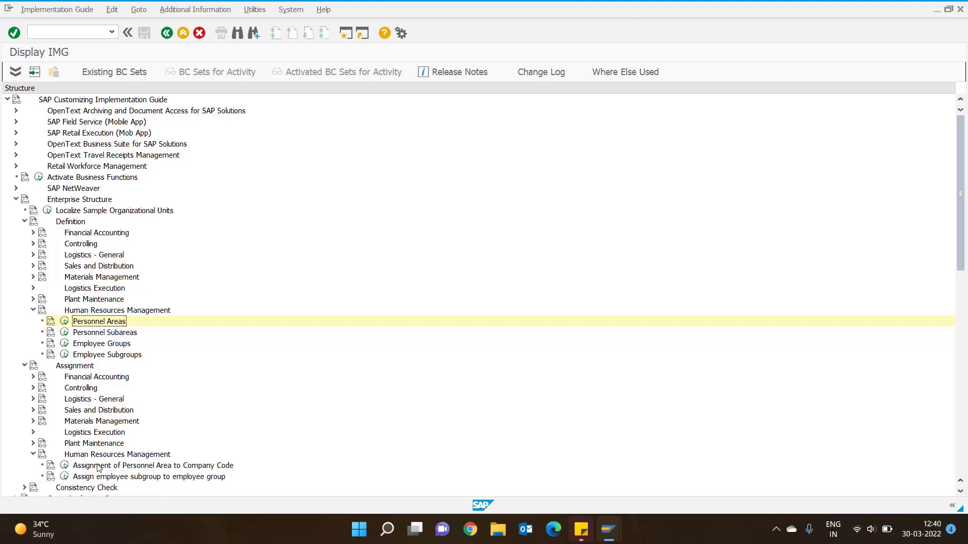
pyautogui.click(64, 466)
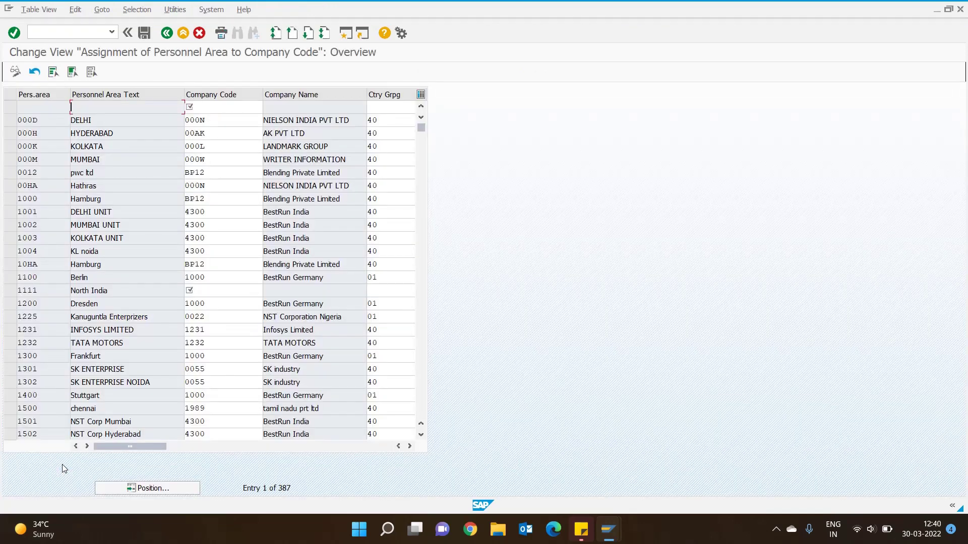
# Step: Choose company code 1003 for North India from the company code search list
pyautogui.click(151, 488)
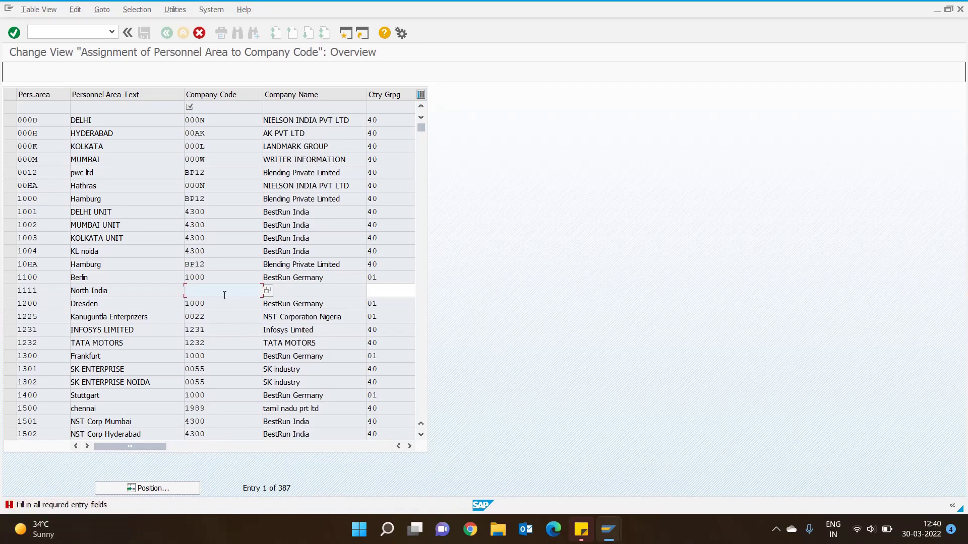
pyautogui.press('F4')
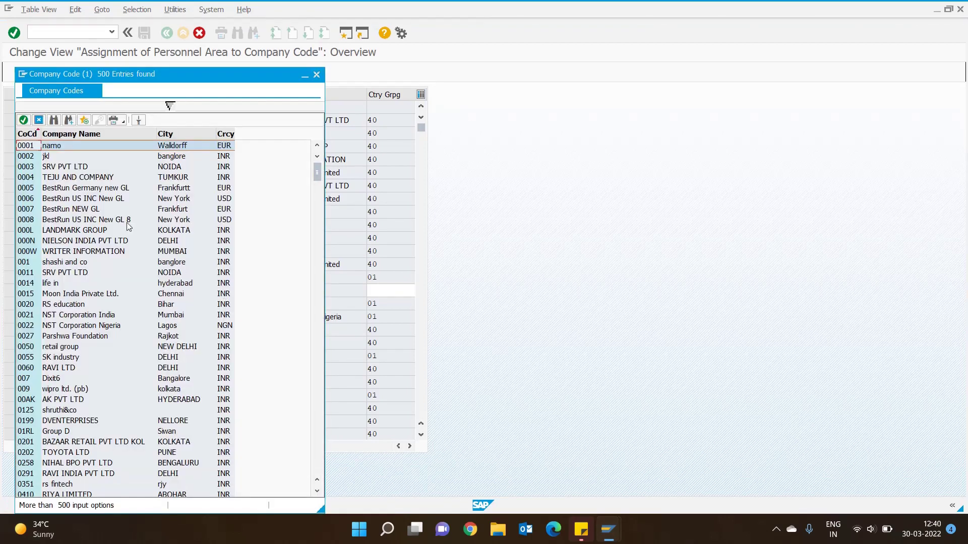
pyautogui.click(53, 119)
pyautogui.write('1003')
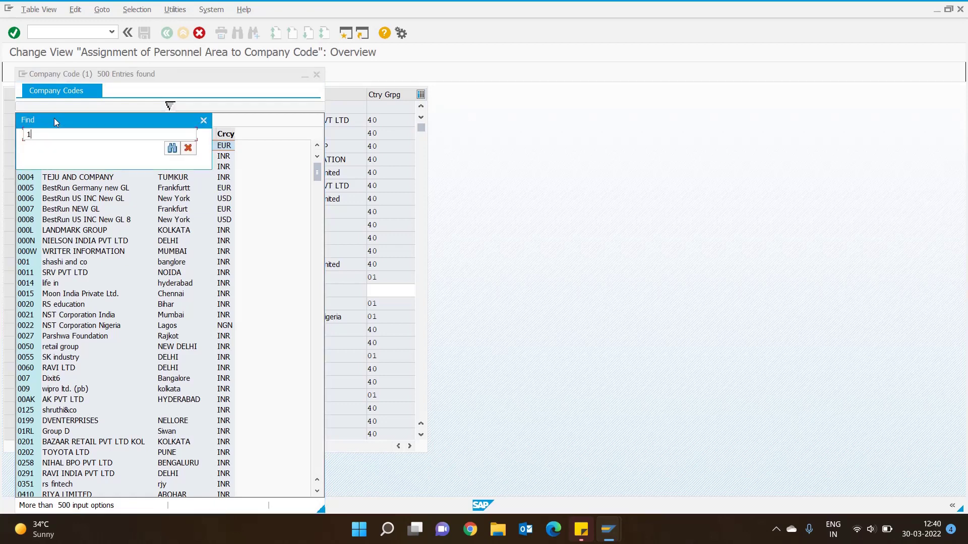
pyautogui.press('Return')
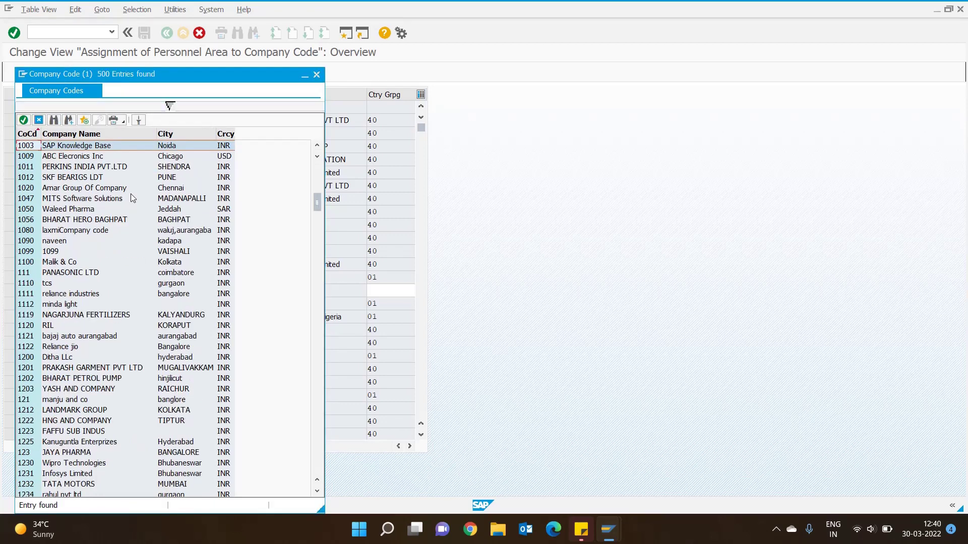
pyautogui.doubleClick(113, 145)
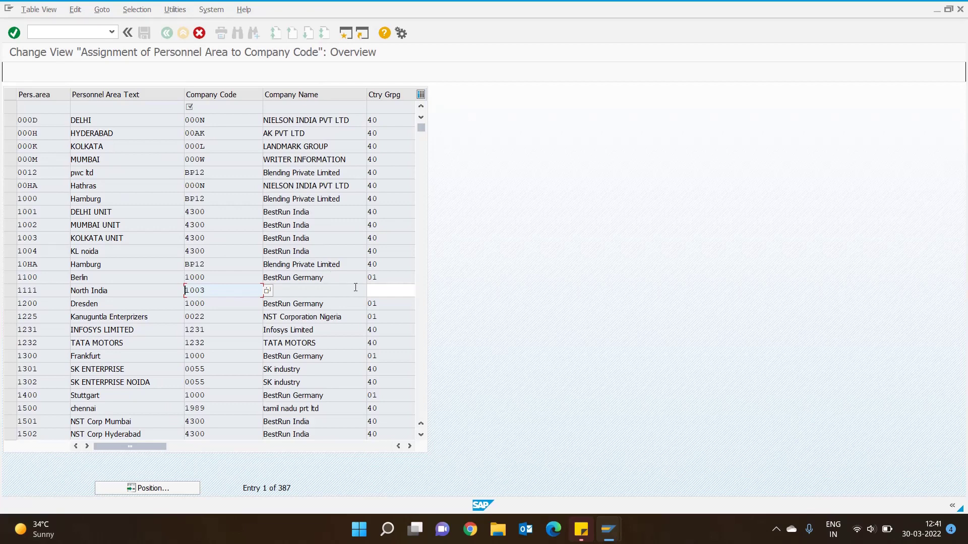
# Step: Enter country grouping 40 for North India and position the table on personnel area 1111
pyautogui.click(372, 290)
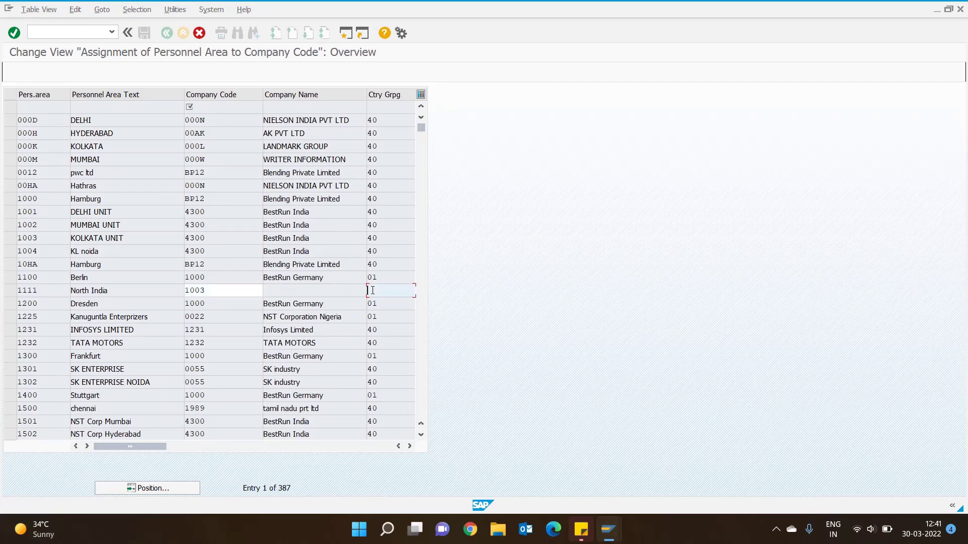
pyautogui.write('40')
pyautogui.press('Return')
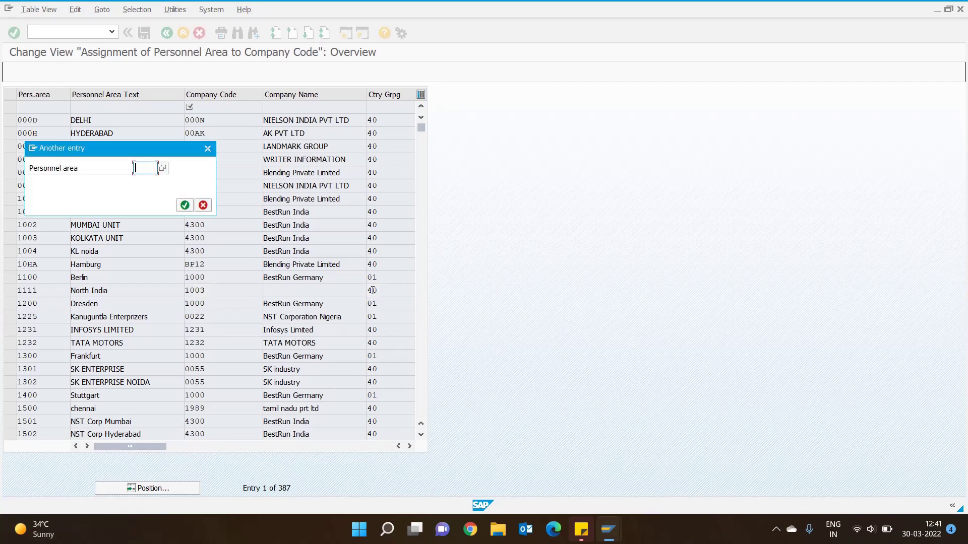
pyautogui.write('111')
pyautogui.write('1')
pyautogui.press('Return')
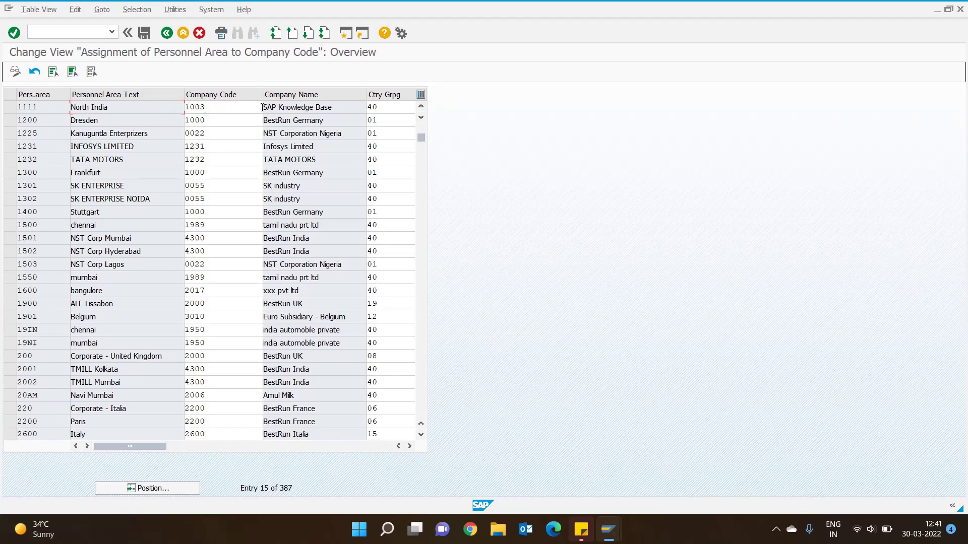
pyautogui.click(388, 110)
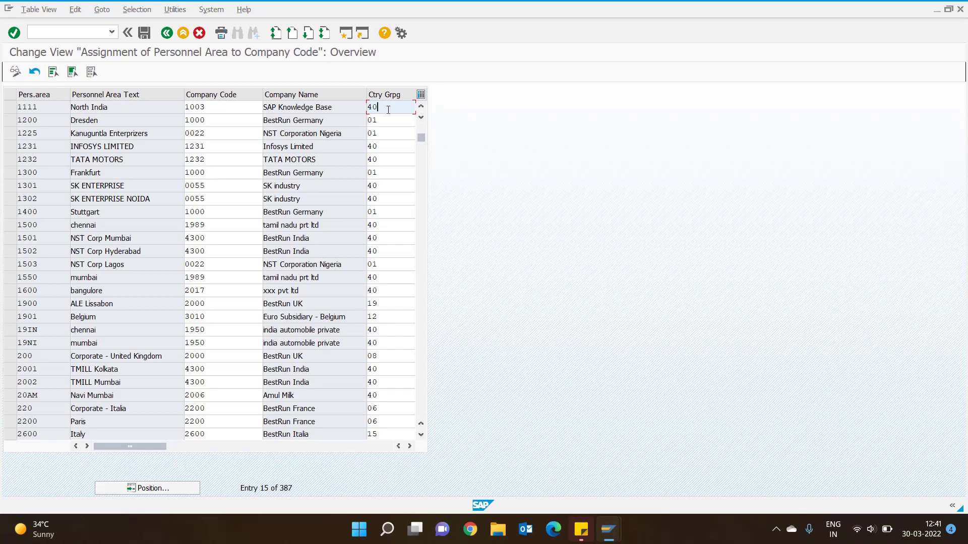
# Step: Save the 1111-to-1003 assignment under the customizing request and return to the IMG
pyautogui.hotkey('ctrl', 's')
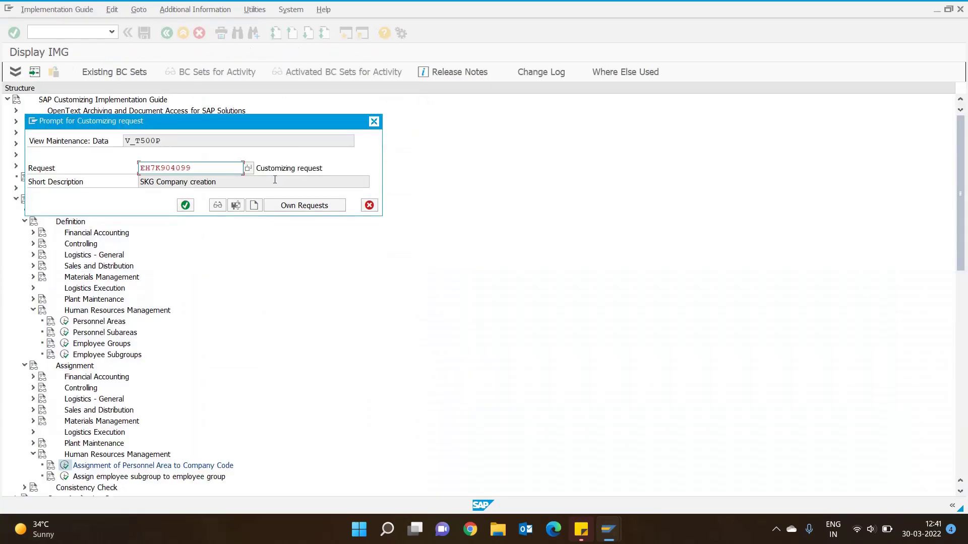
pyautogui.click(185, 204)
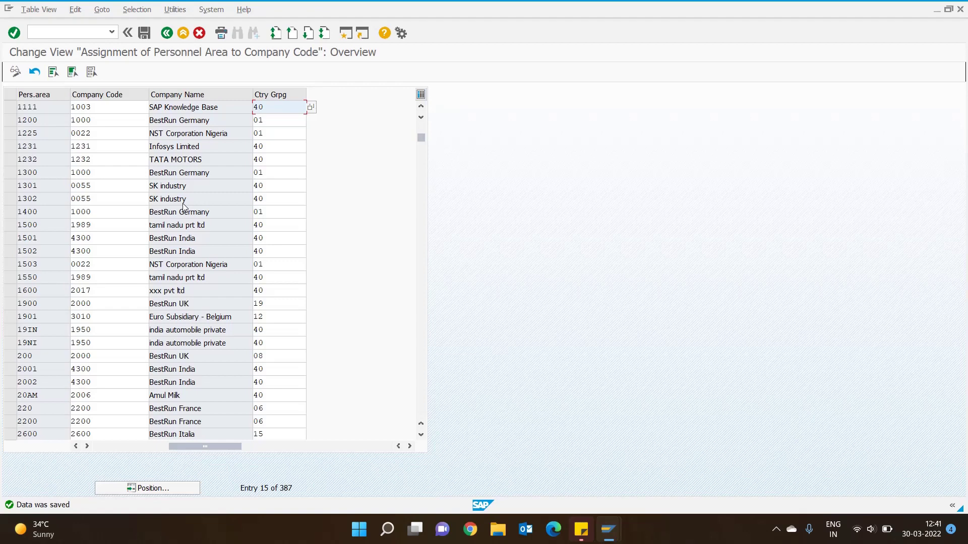
pyautogui.click(167, 33)
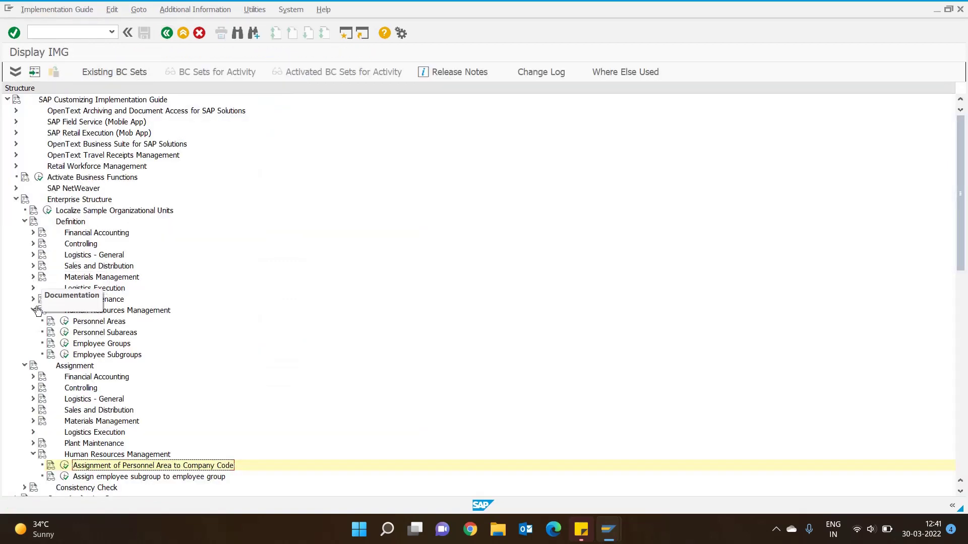
# Step: Start the Create personnel subareas activity for personnel area 1111
pyautogui.doubleClick(66, 333)
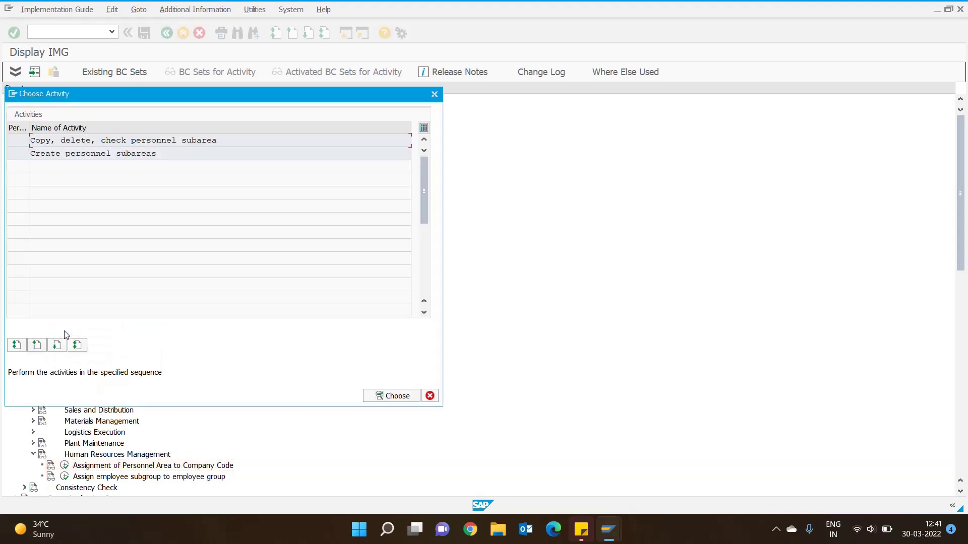
pyautogui.click(96, 156)
pyautogui.doubleClick(96, 155)
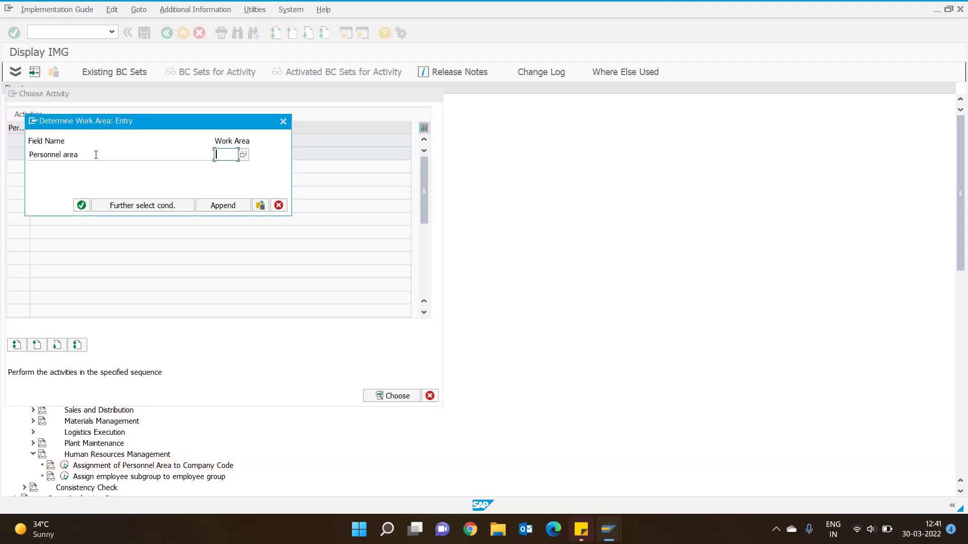
pyautogui.write('1111')
pyautogui.press('Return')
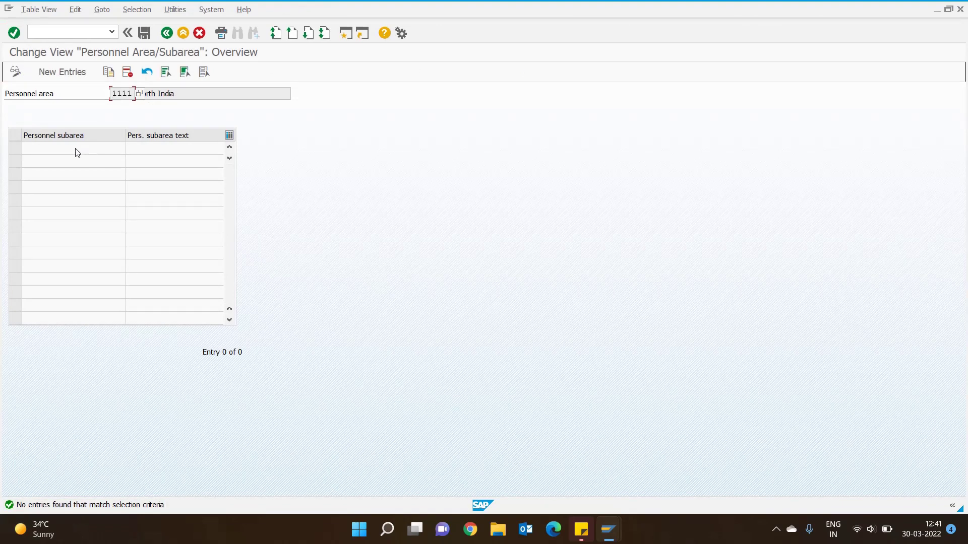
# Step: Add subarea 1112 'Noida Branch', save it under the customizing request, and return
pyautogui.click(64, 73)
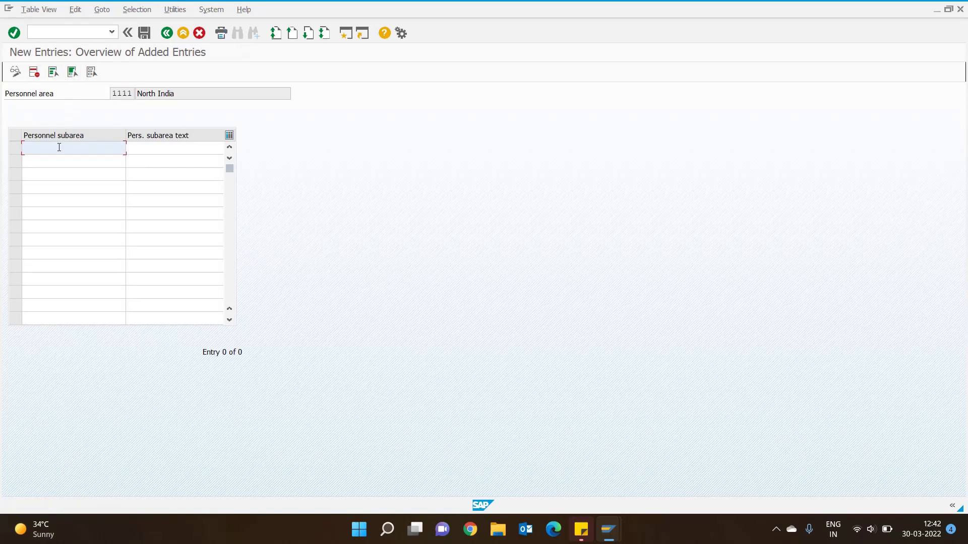
pyautogui.write('111')
pyautogui.write('2')
pyautogui.press('Tab')
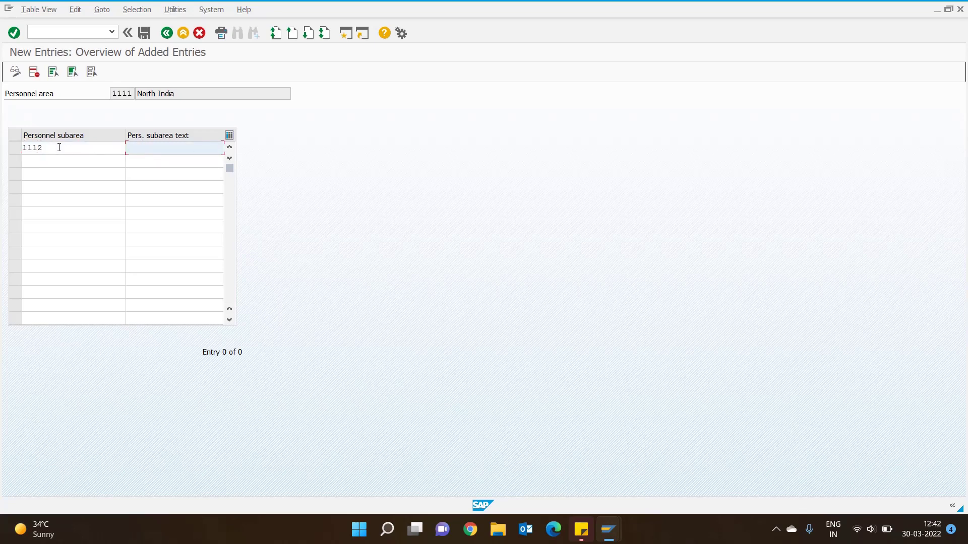
pyautogui.write('Noida')
pyautogui.write(' Branch')
pyautogui.hotkey('ctrl', 's')
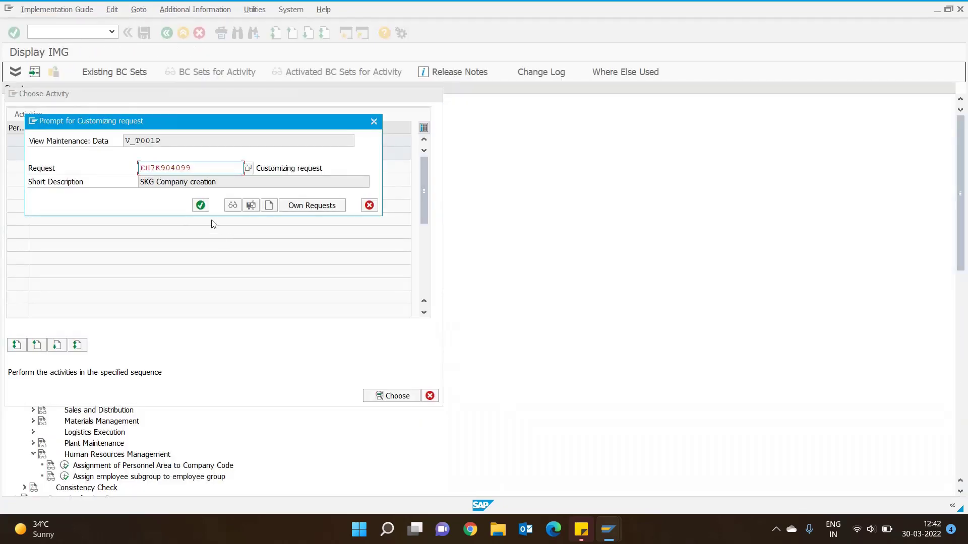
pyautogui.click(200, 205)
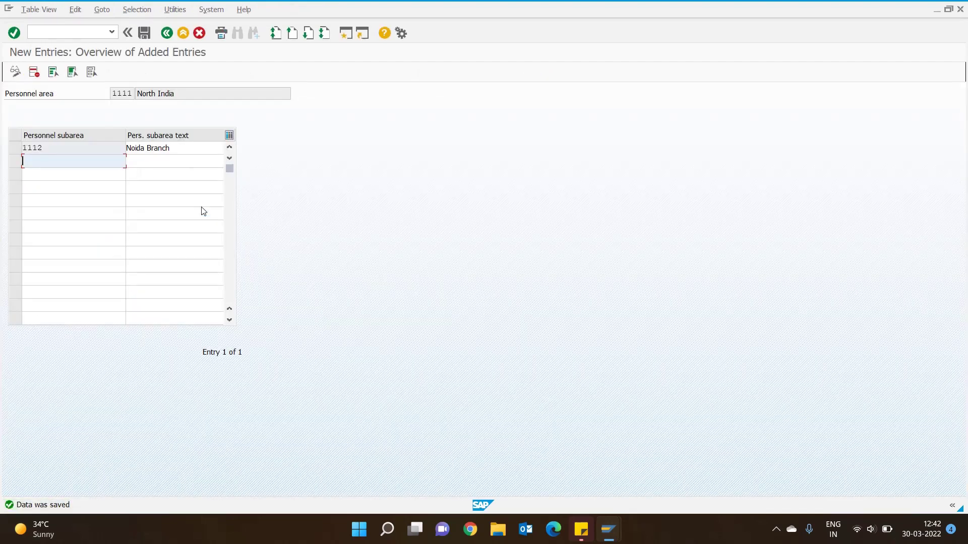
pyautogui.press('F3')
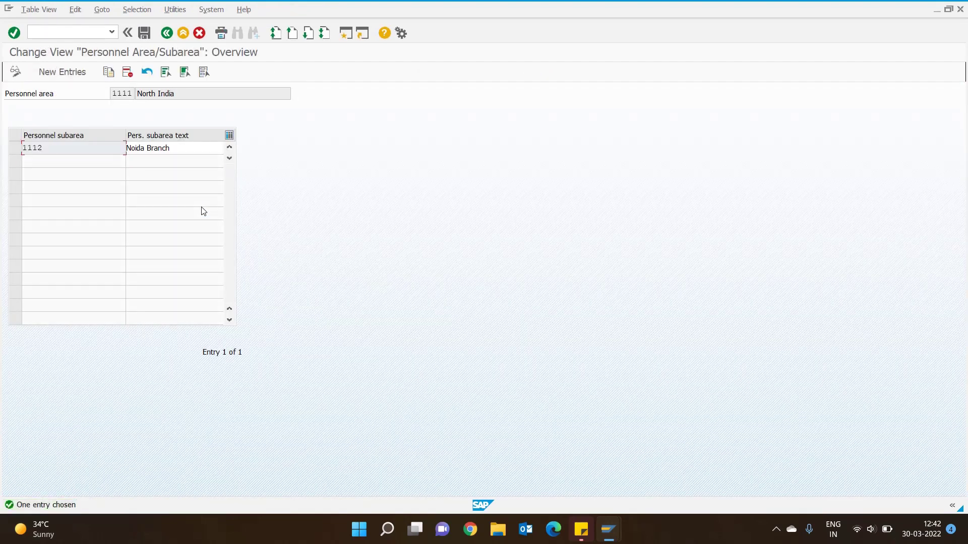
# Step: Leave the subarea overview and cancel the personnel subarea Choose Activity dialog
pyautogui.click(166, 33)
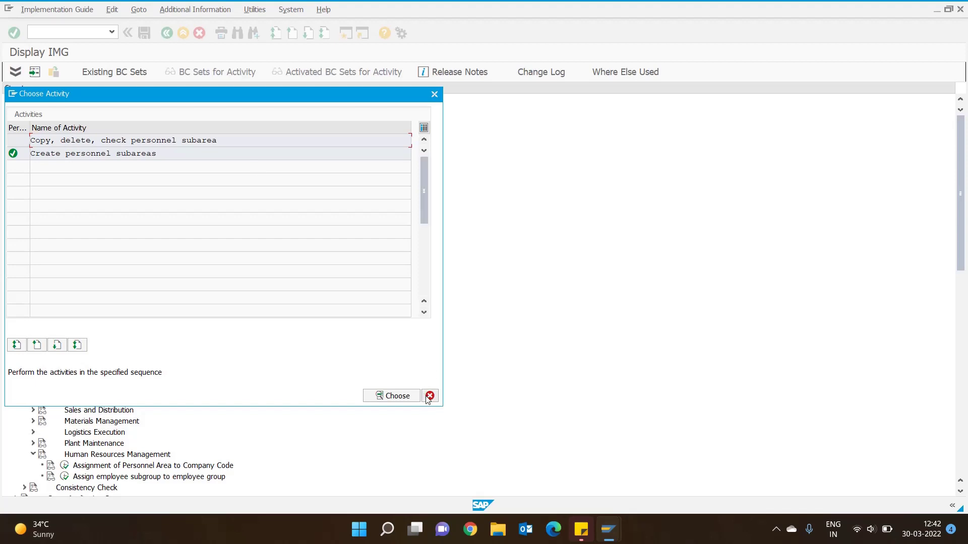
pyautogui.click(429, 396)
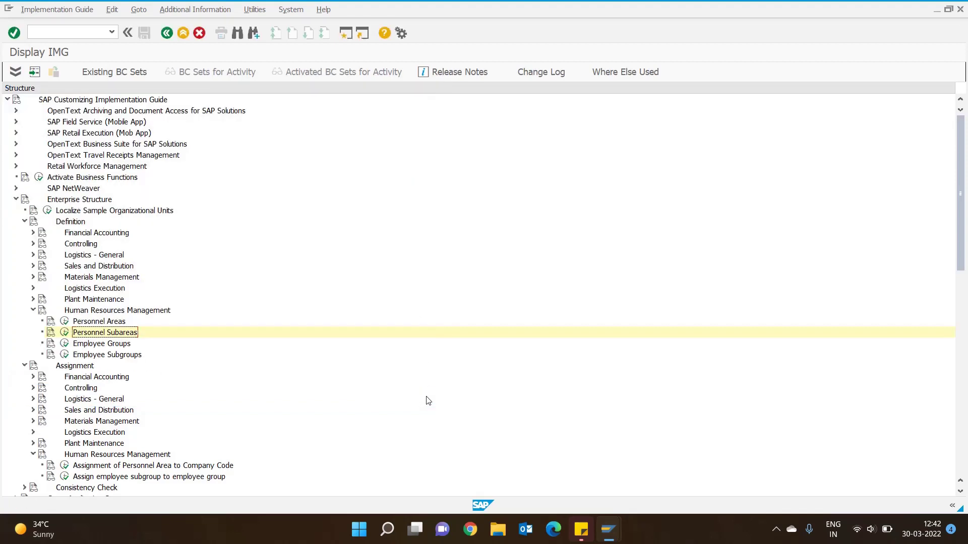